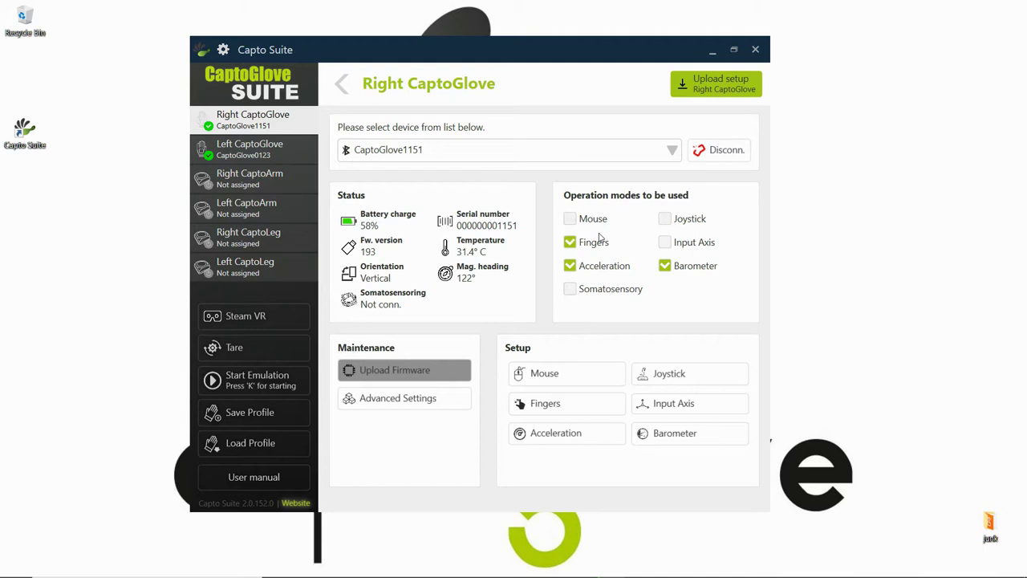
Set the right CaptoGlove's primary Index Bending trigger range to 85–100% and return to the glove overview.
left_click(551, 403)
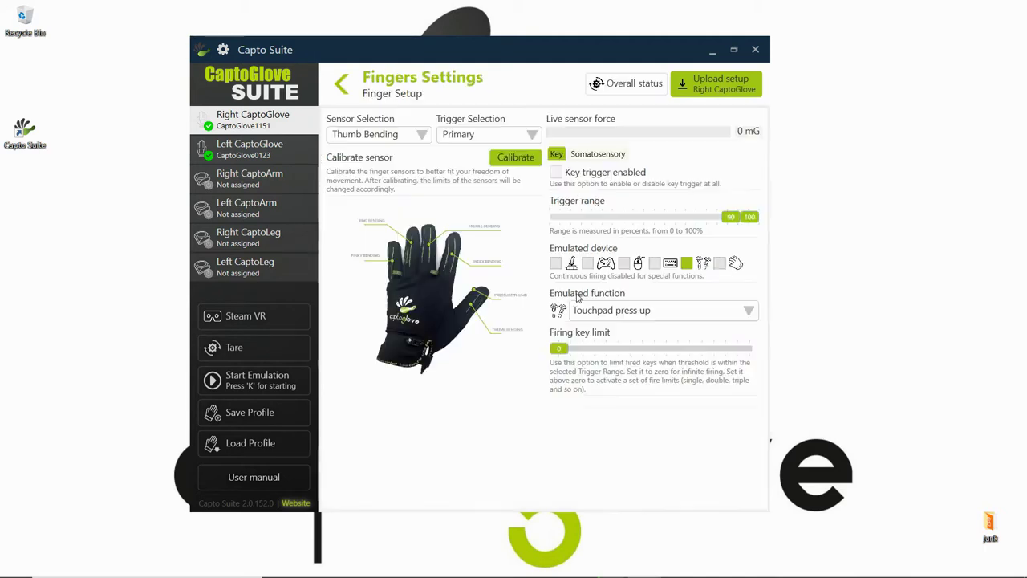
left_click(421, 134)
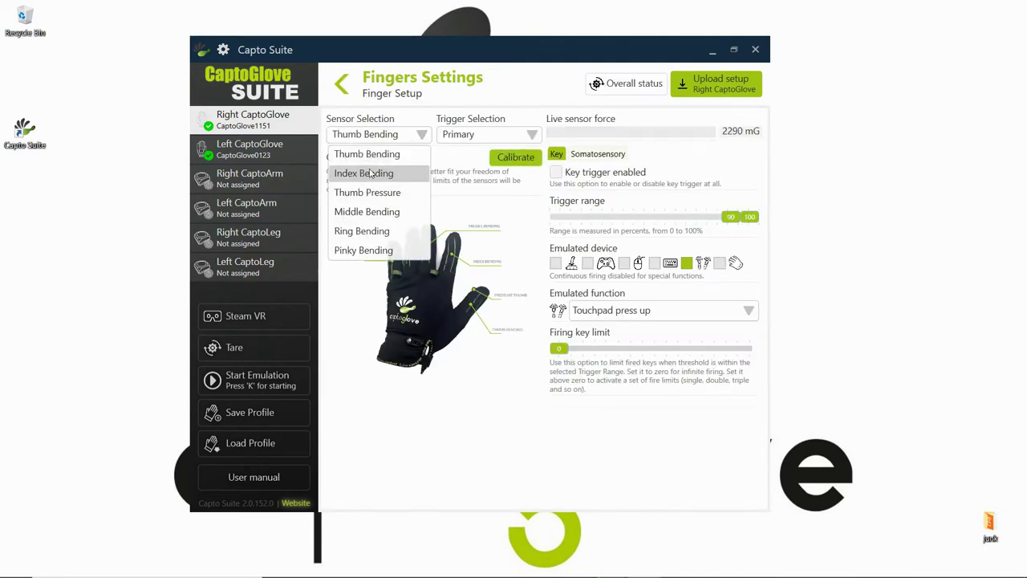
left_click(363, 174)
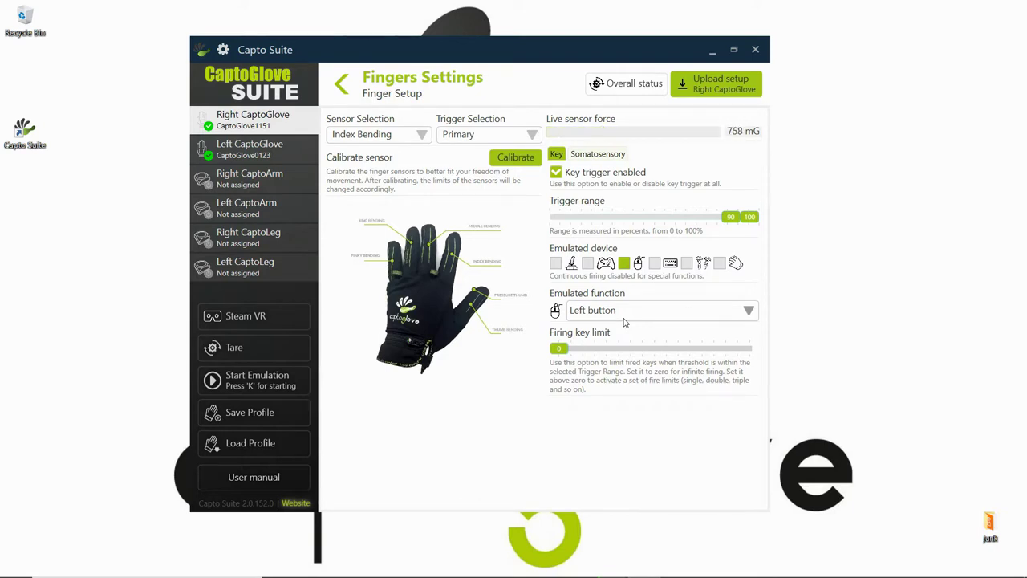
left_click_drag(730, 219, 724, 227)
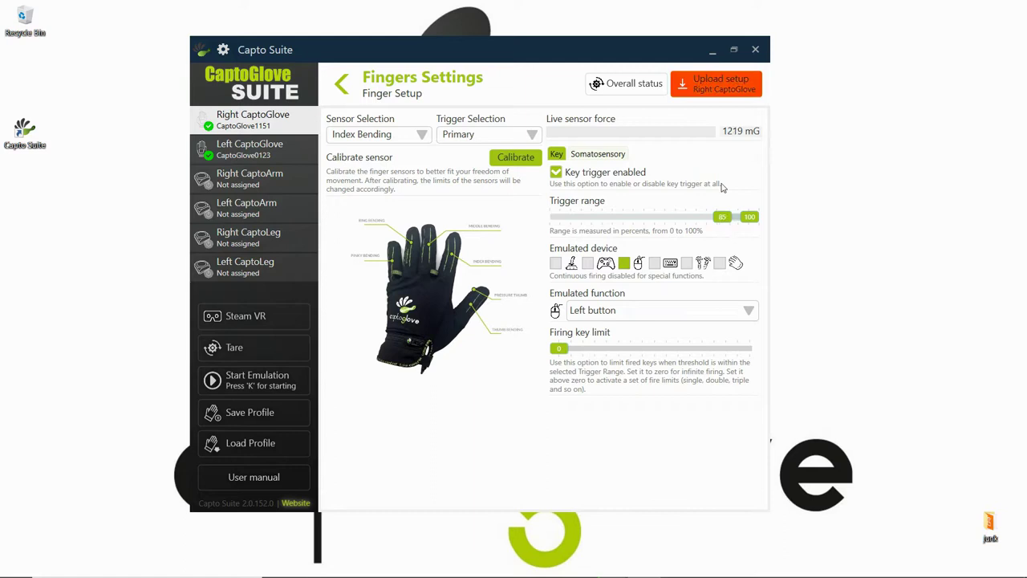
left_click(343, 84)
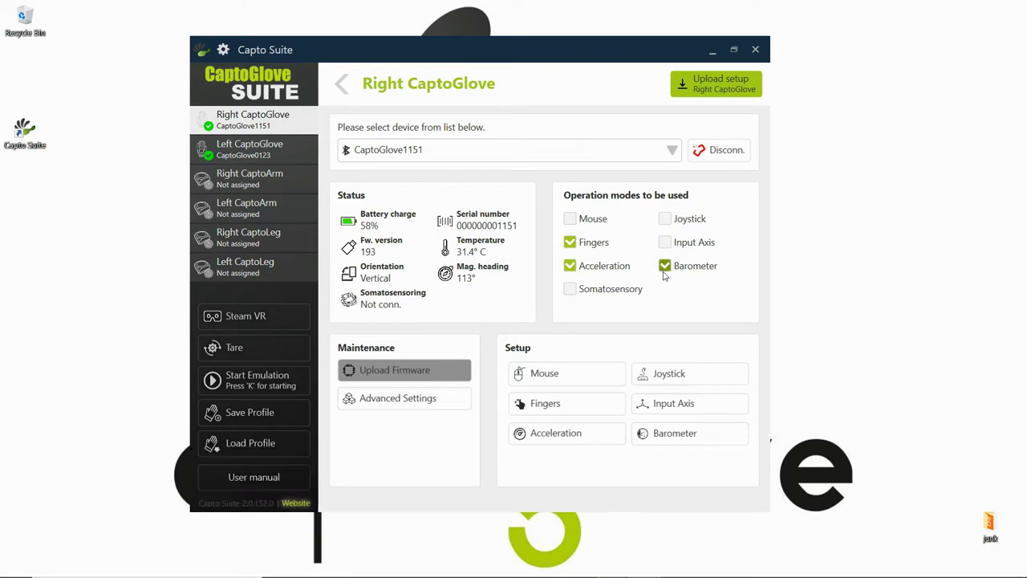
Set the right CaptoGlove's barometer Trigger 1 range to 27–50 cm and upload the setup.
left_click(663, 433)
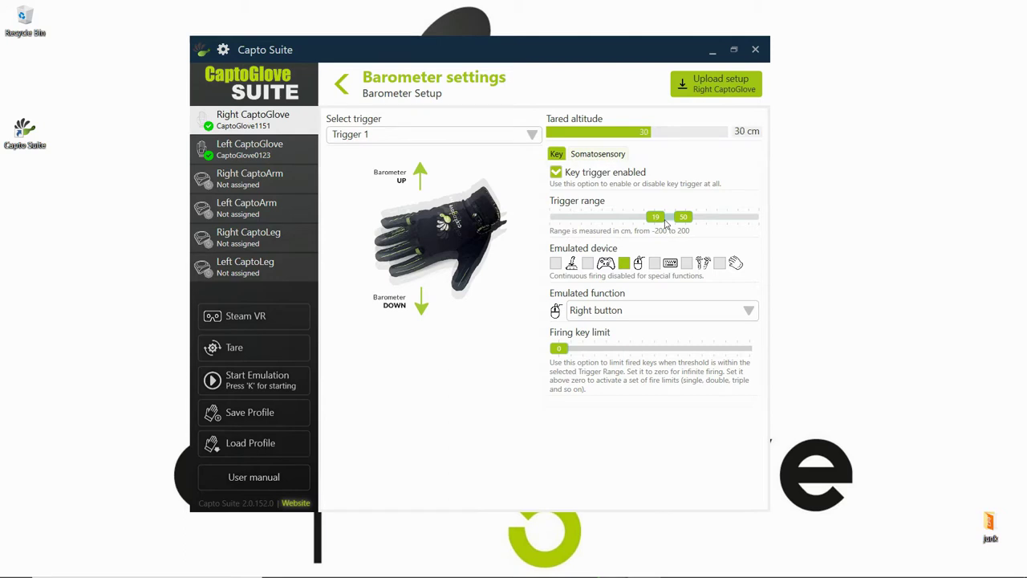
left_click_drag(663, 222, 664, 224)
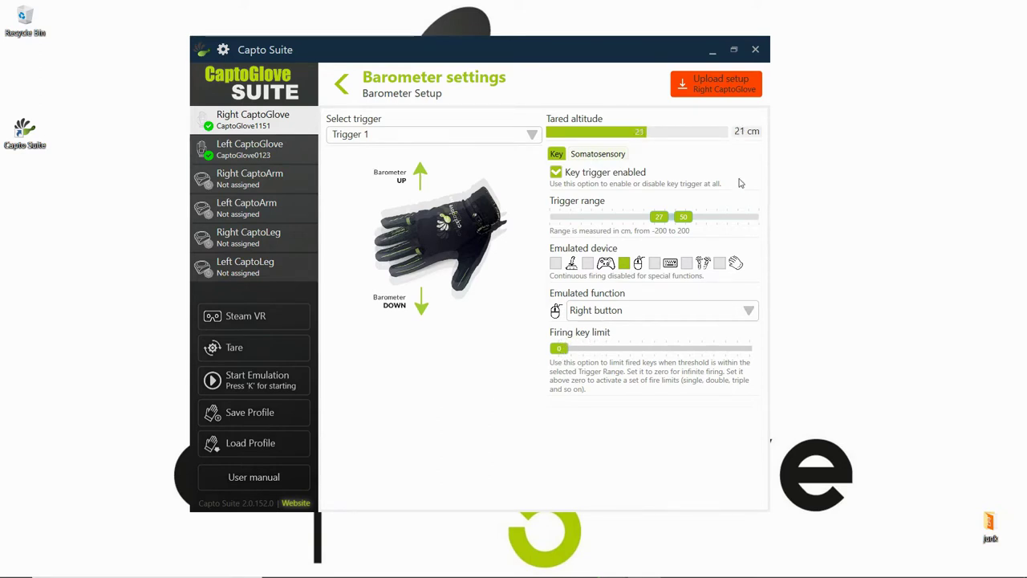
left_click(726, 91)
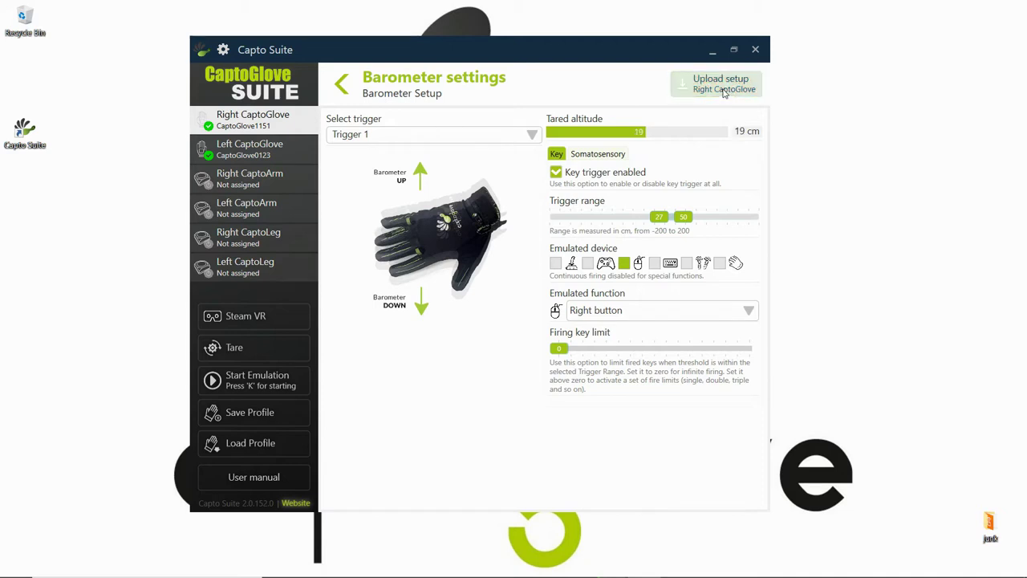
Assign the keyboard's Left Ctrl as the emulated function of barometer Trigger 2.
left_click(529, 137)
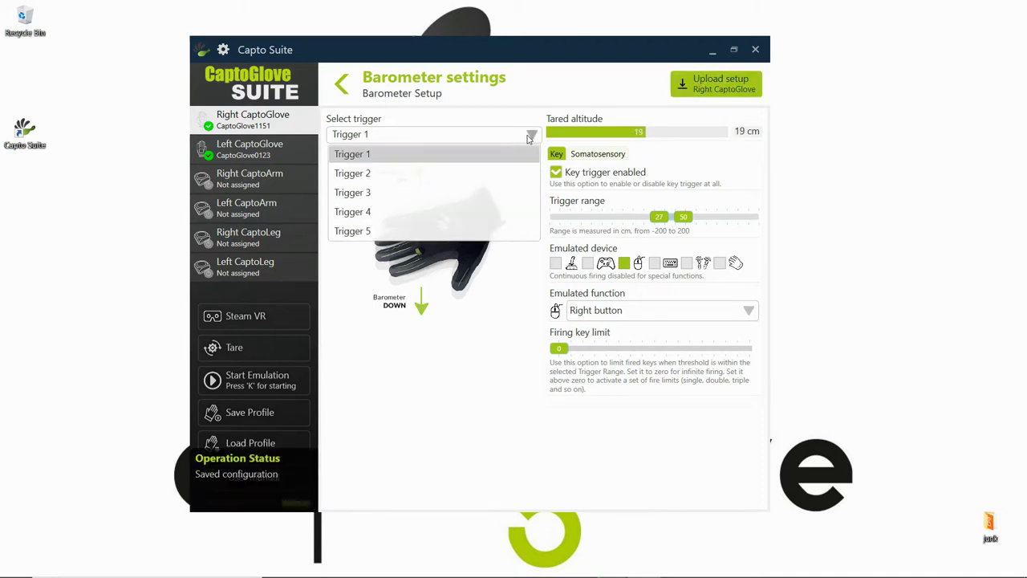
left_click(397, 176)
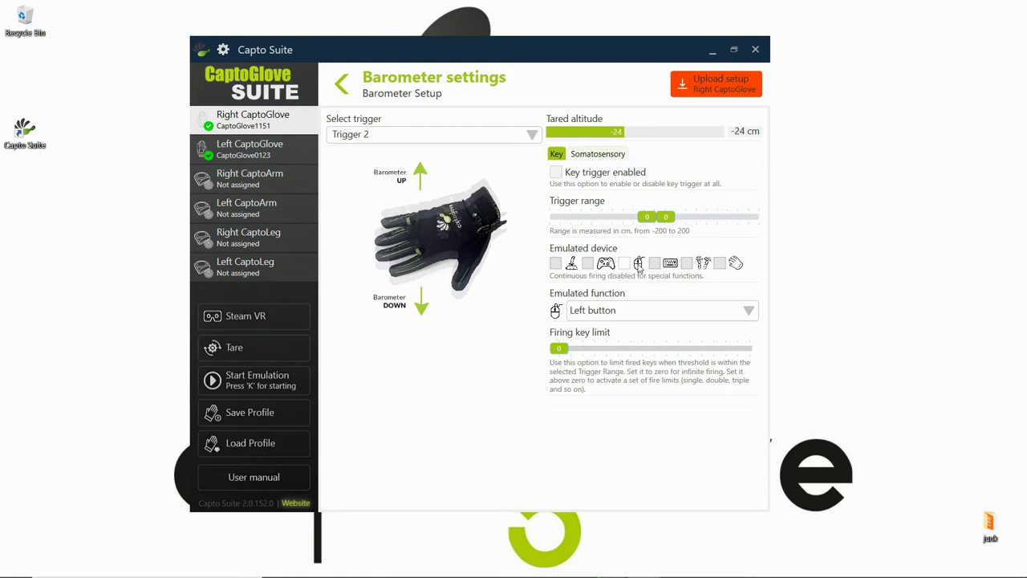
left_click(658, 263)
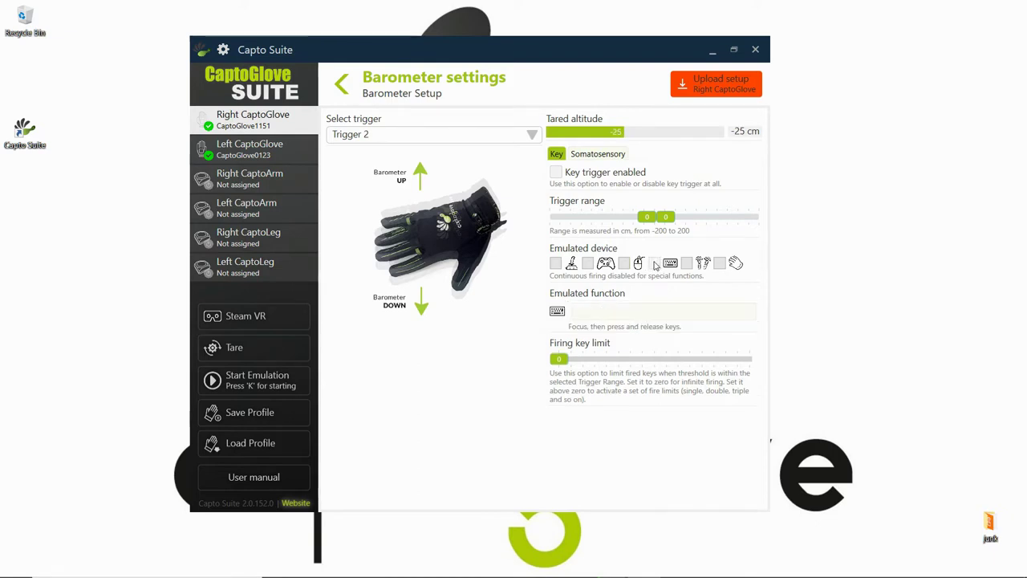
left_click(608, 313)
key("ctrl")
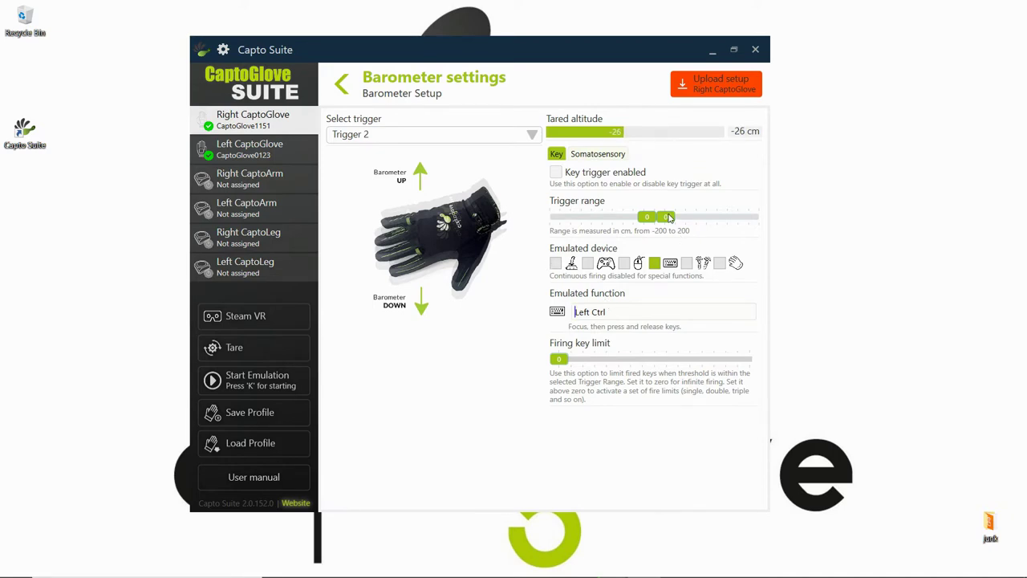
Enable the key trigger for barometer Trigger 2 with a range of -59 to -21 cm and upload the setup.
mouse_move(645, 219)
left_mouse_down()
mouse_move(615, 226)
mouse_move(654, 218)
mouse_move(645, 217)
left_mouse_up()
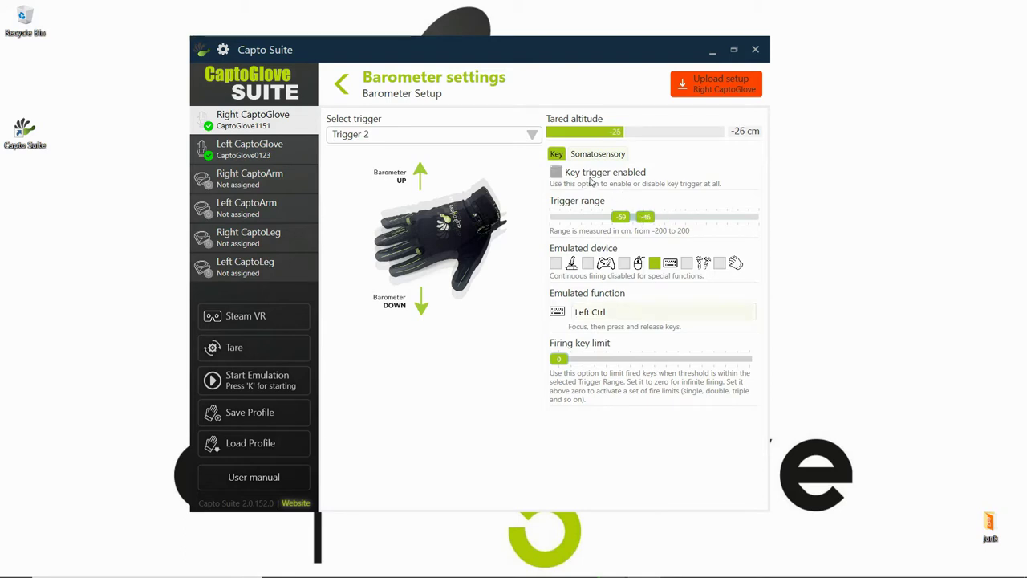
left_click(591, 175)
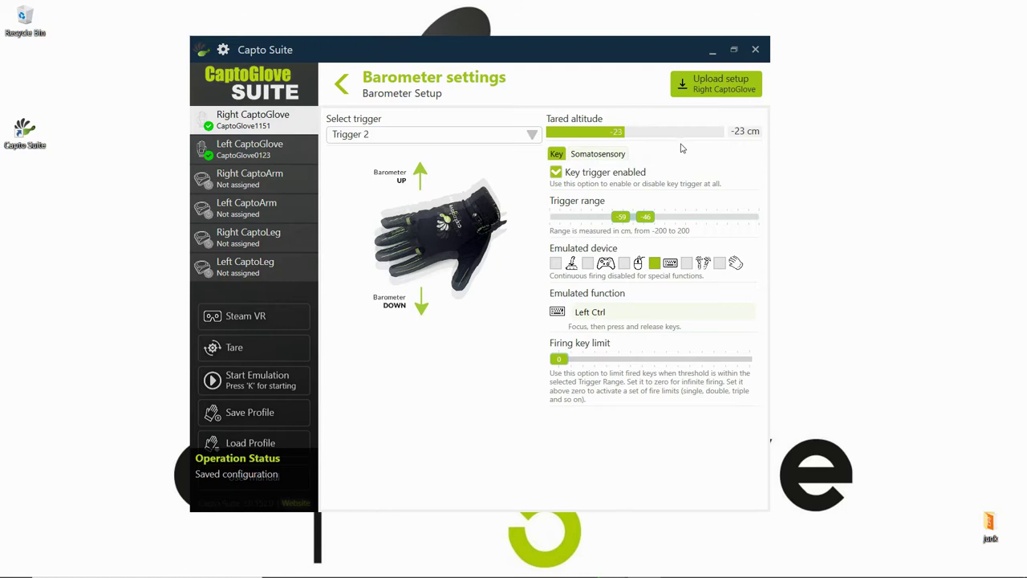
left_click_drag(646, 216, 656, 222)
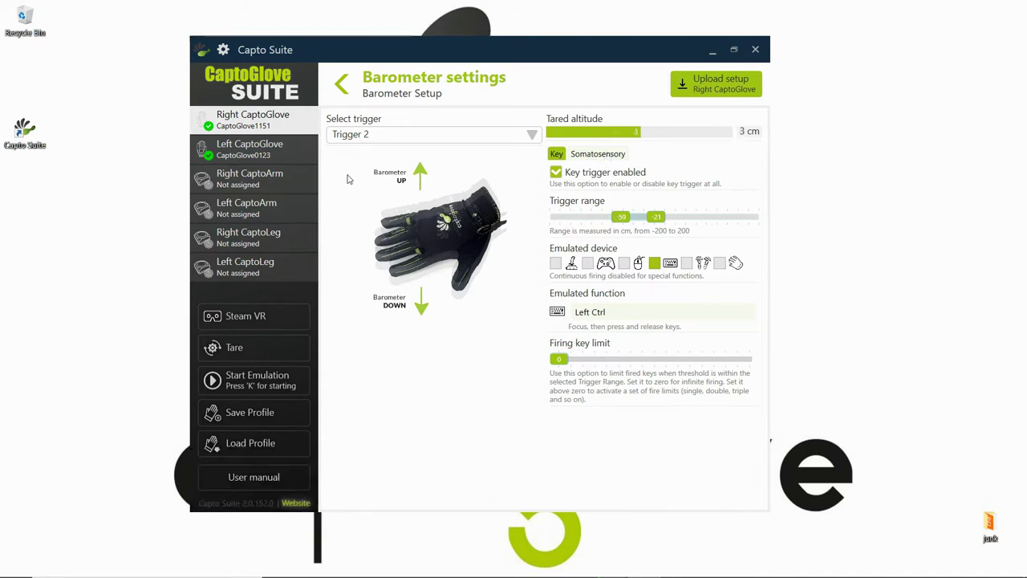
Check the barometer's Trigger 1 settings and return to the right CaptoGlove's overview.
left_click(390, 135)
left_click(385, 155)
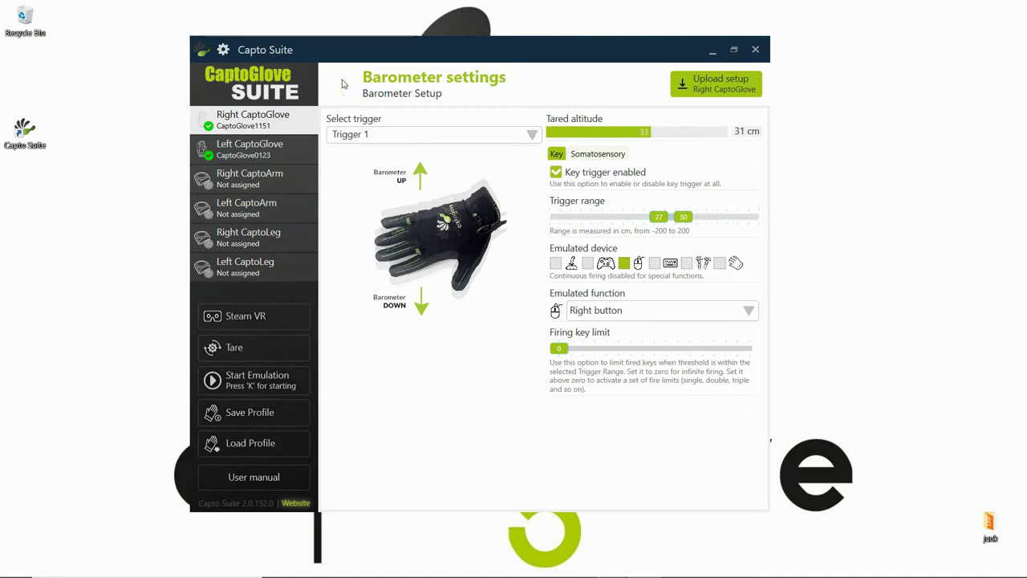
left_click(345, 84)
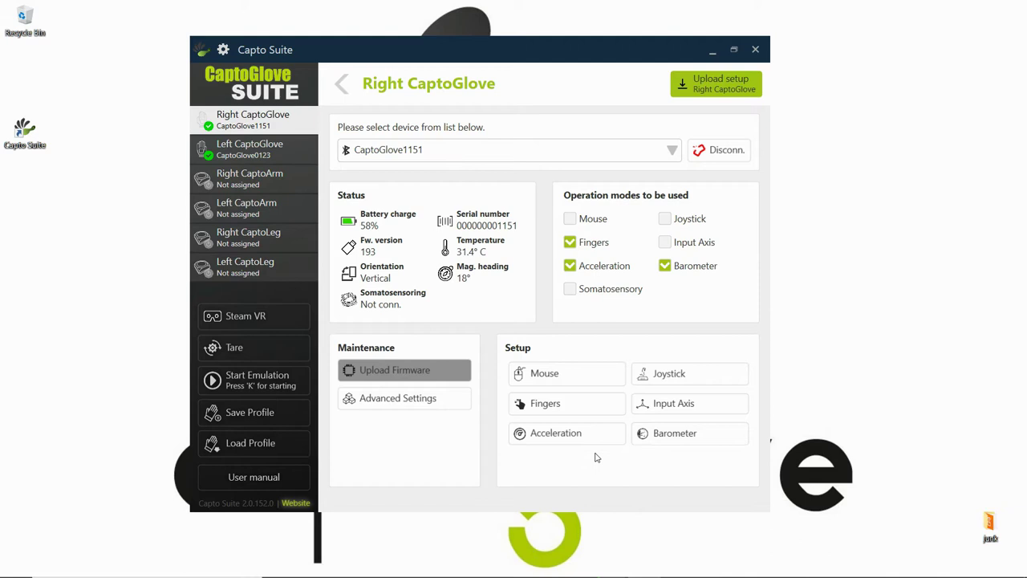
Calibrate the right CaptoGlove's Up/Down acceleration trigger to a threshold of 2423 and upload the setup.
left_click(567, 437)
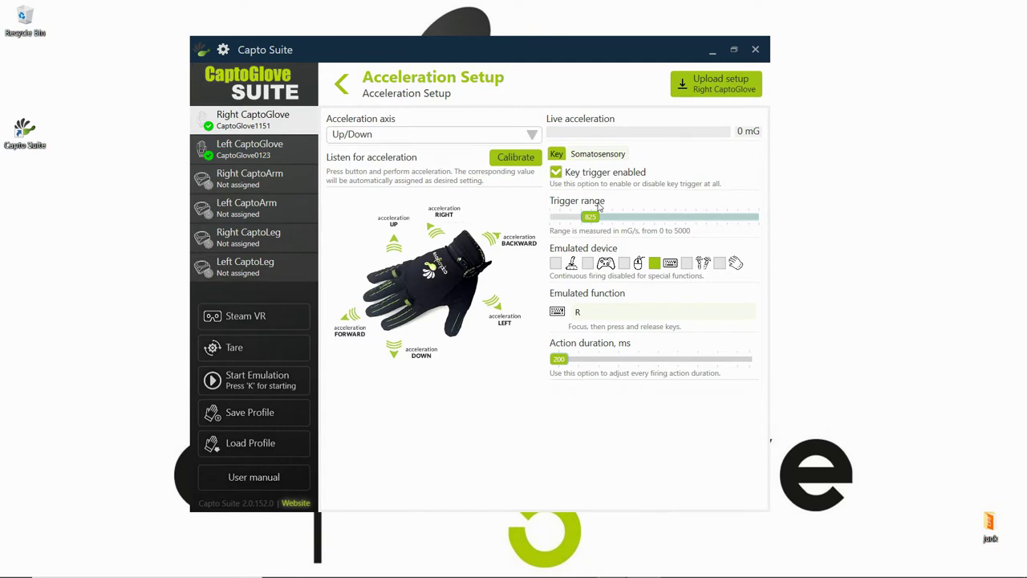
left_click_drag(595, 219, 603, 218)
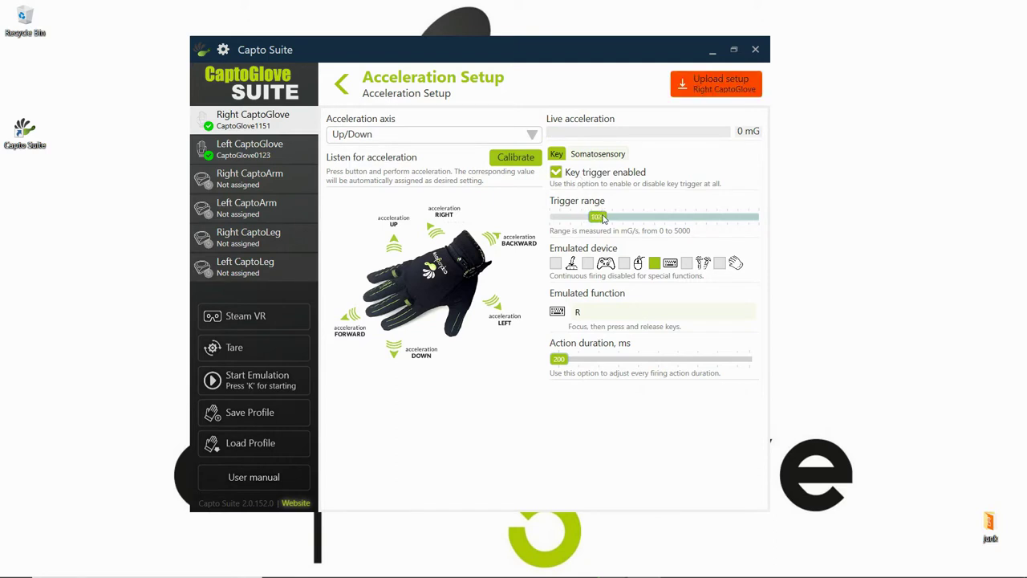
left_click(513, 157)
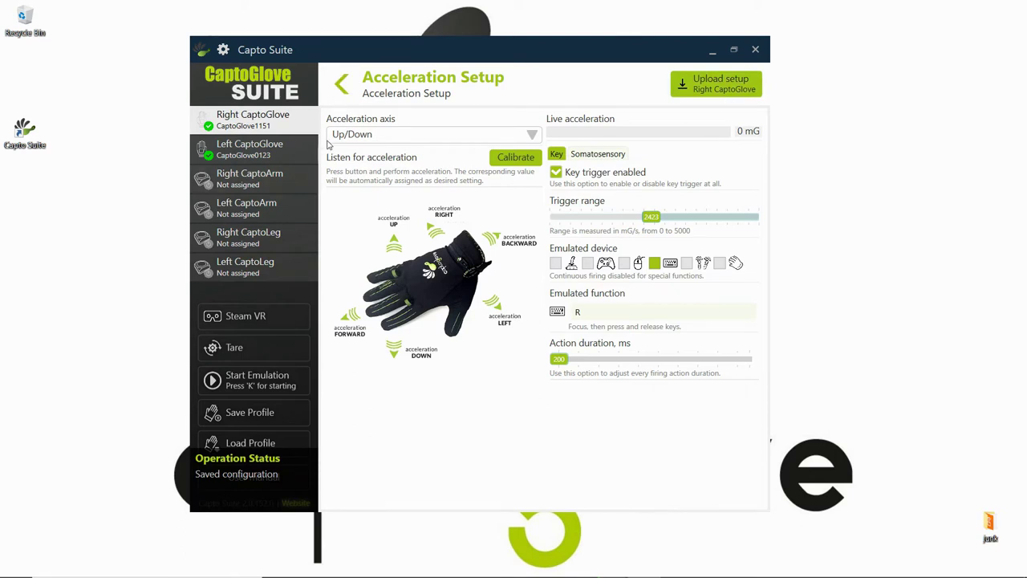
Turn off the Acceleration operation mode for the left CaptoGlove and upload the setup.
left_click(275, 147)
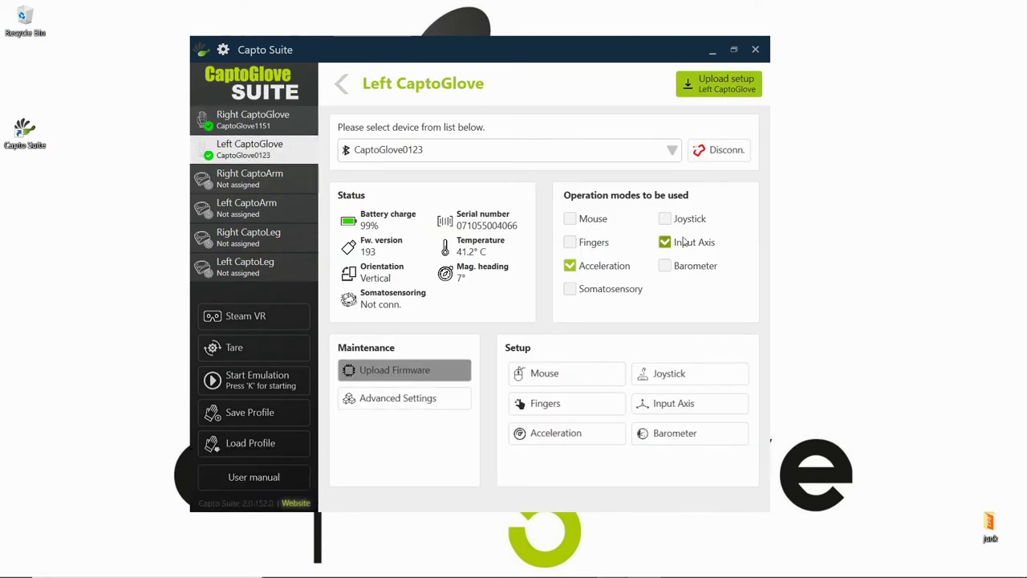
left_click(585, 271)
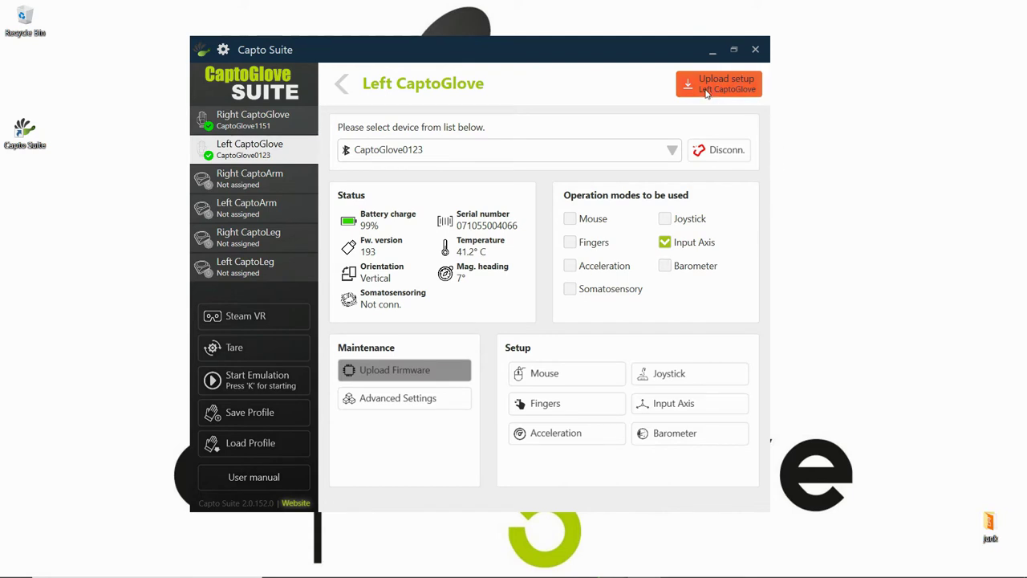
Set the left CaptoGlove's primary Roll trigger range for input axis to 36–69 degrees.
left_click(658, 403)
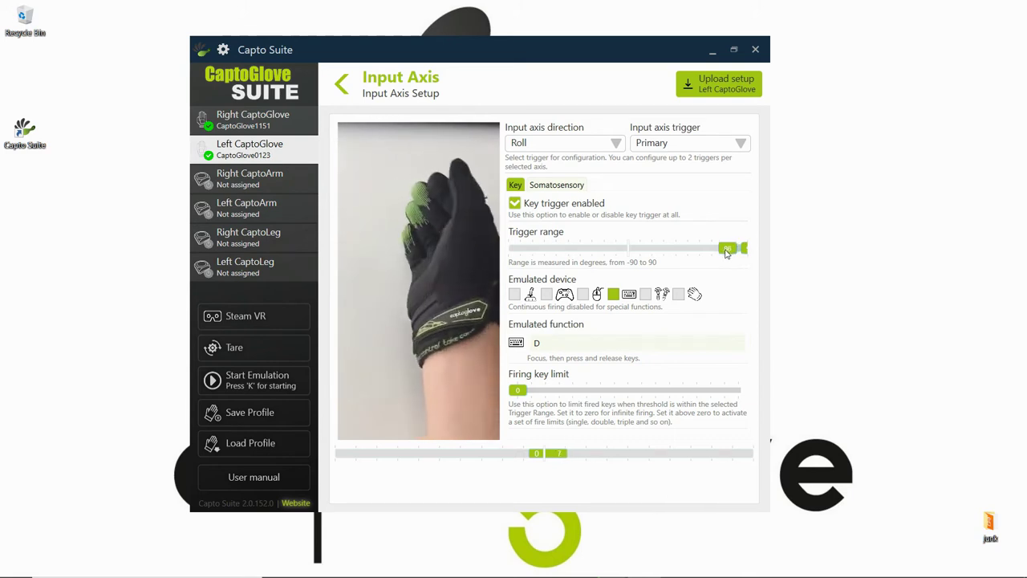
left_click_drag(731, 248, 692, 248)
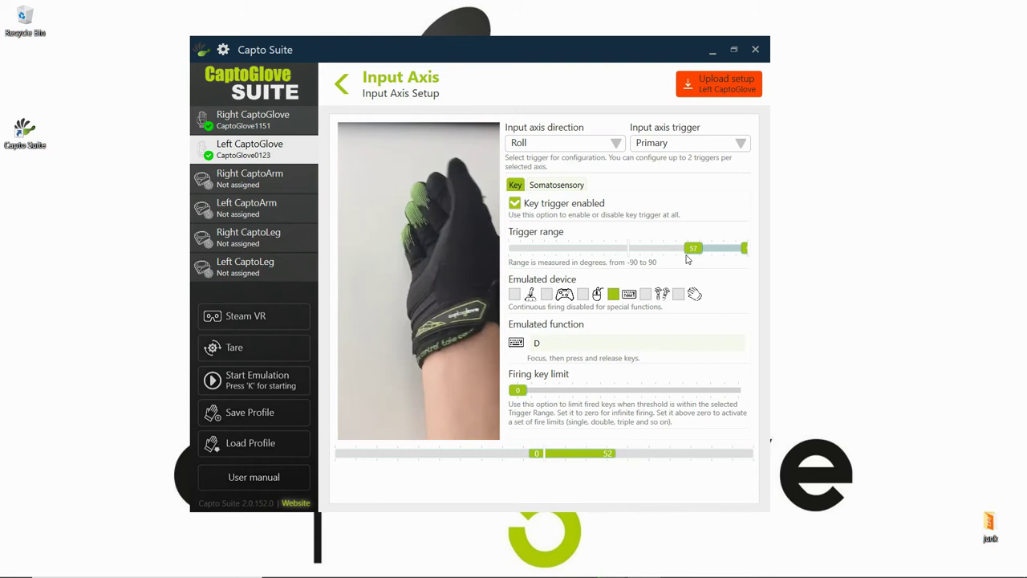
left_click(687, 248)
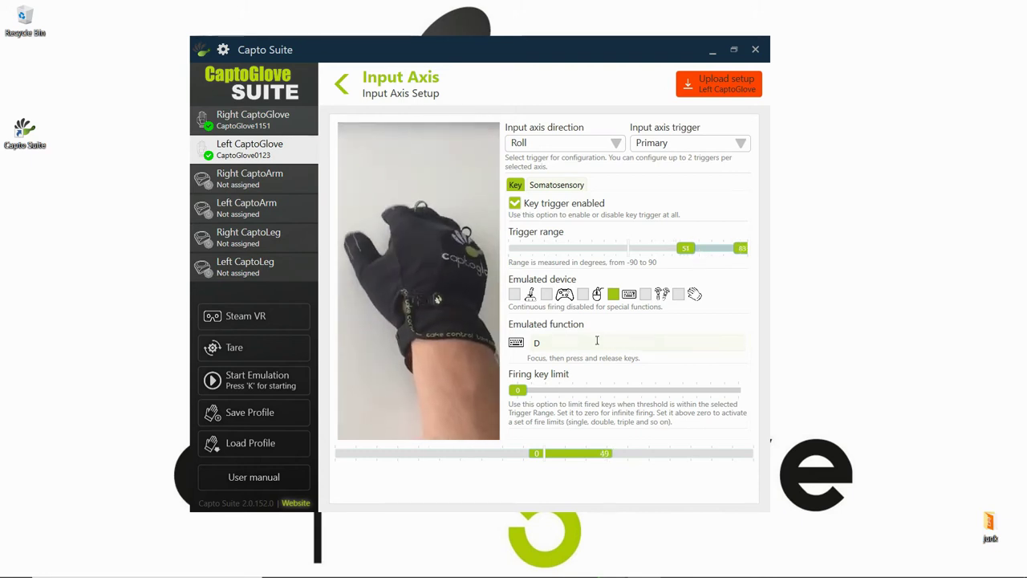
mouse_move(691, 249)
left_mouse_down()
mouse_move(652, 249)
mouse_move(673, 252)
left_mouse_up()
left_click_drag(741, 248, 726, 248)
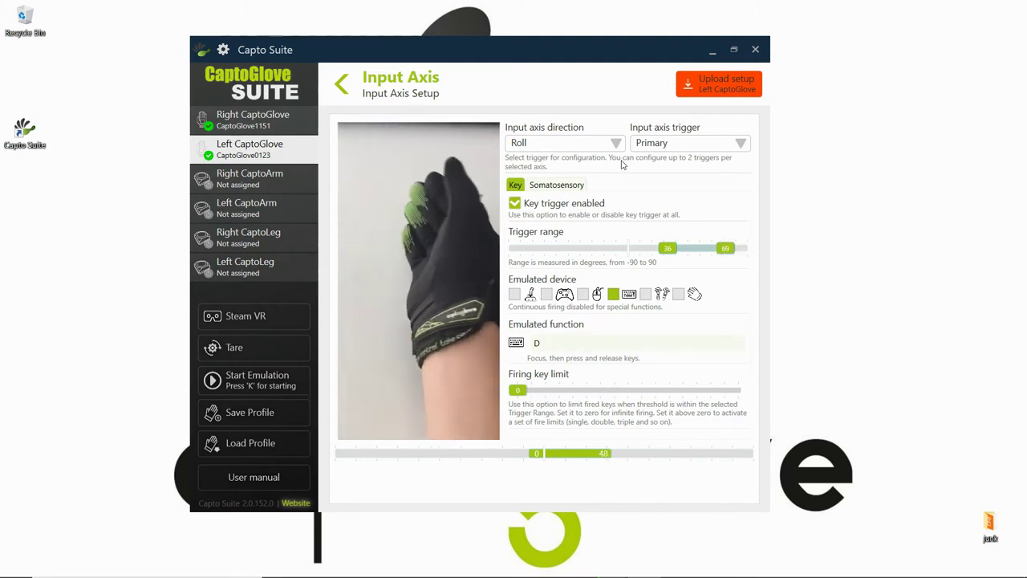
Set the secondary Roll trigger range of the left CaptoGlove to -62 to -24 degrees.
left_click(653, 148)
left_click(649, 178)
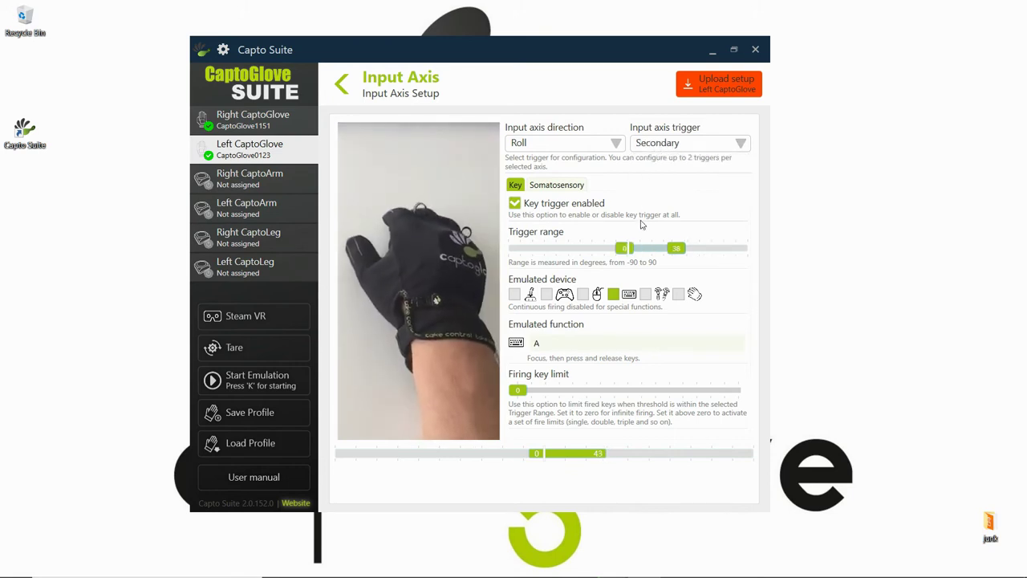
left_click_drag(619, 248, 569, 248)
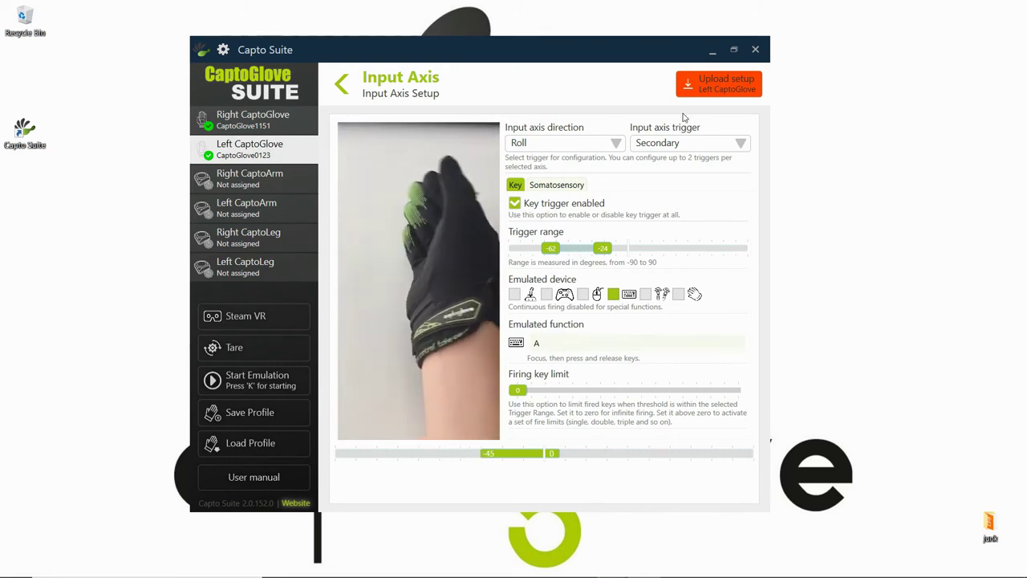
Set the secondary Pitch trigger range of the left CaptoGlove to 42–83 degrees.
left_click(585, 149)
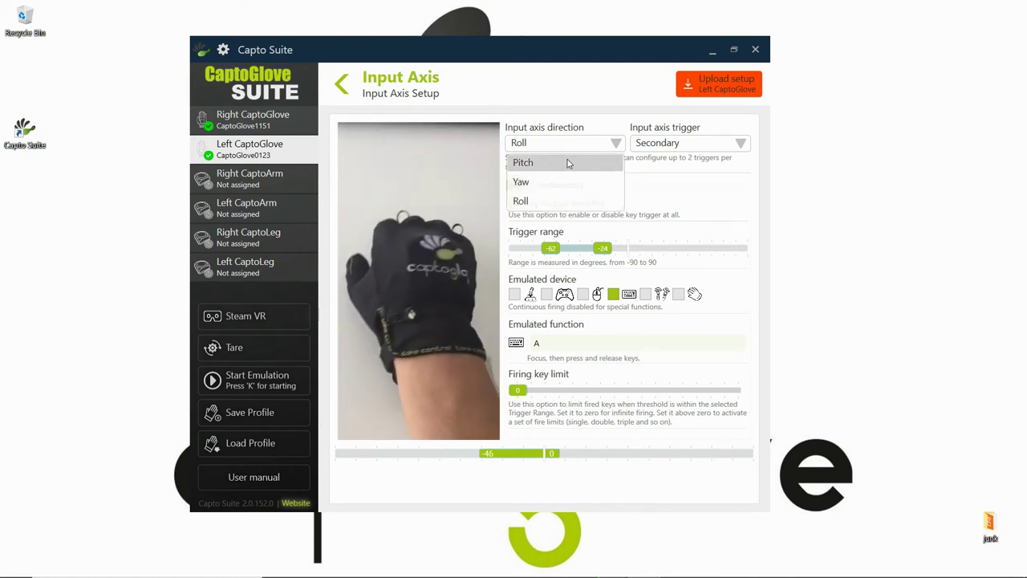
left_click(568, 163)
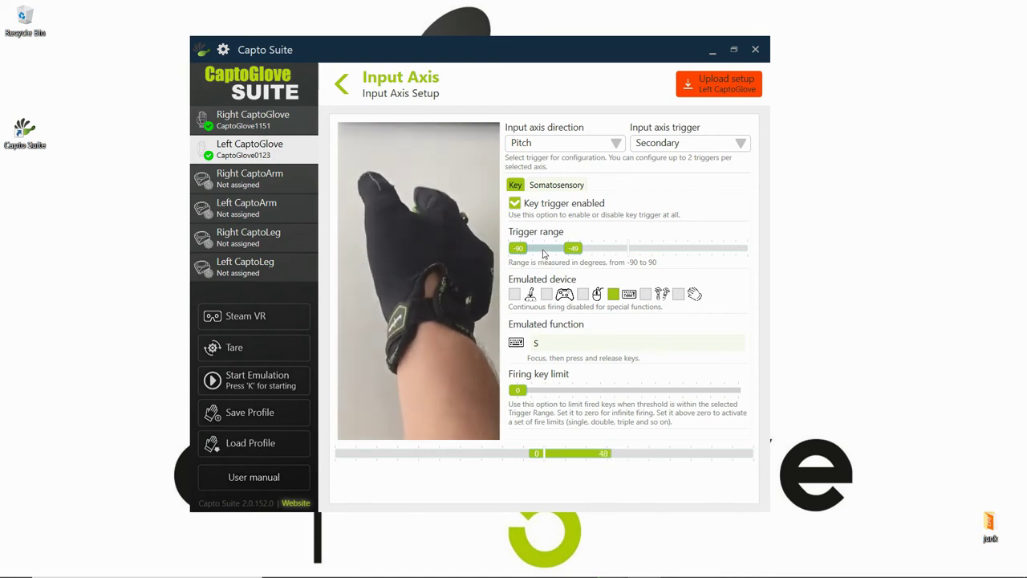
left_click_drag(543, 253, 699, 269)
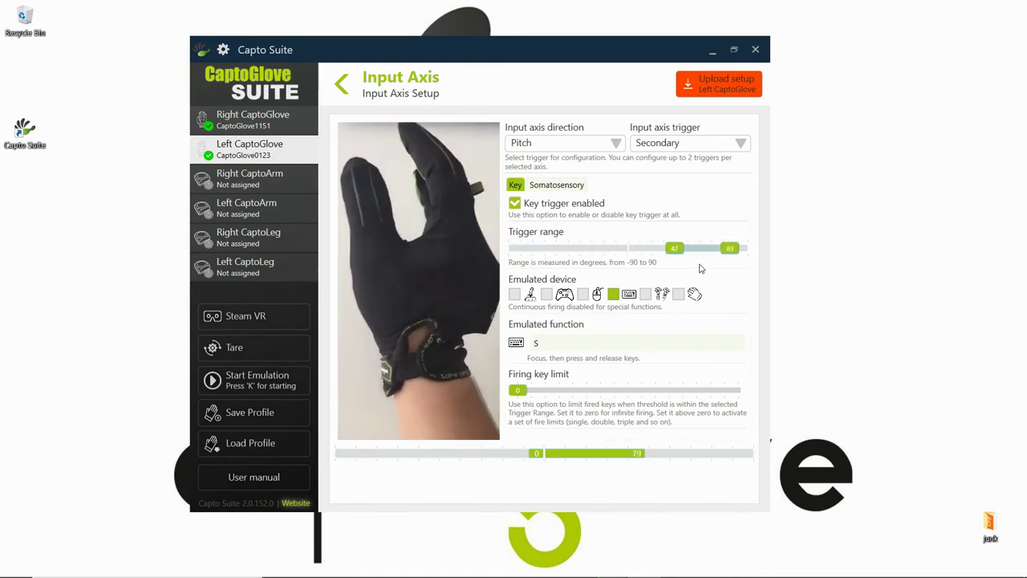
Set the left CaptoGlove's primary Pitch trigger range to -71 to -29 degrees and upload the setup.
left_click(671, 146)
left_click(665, 161)
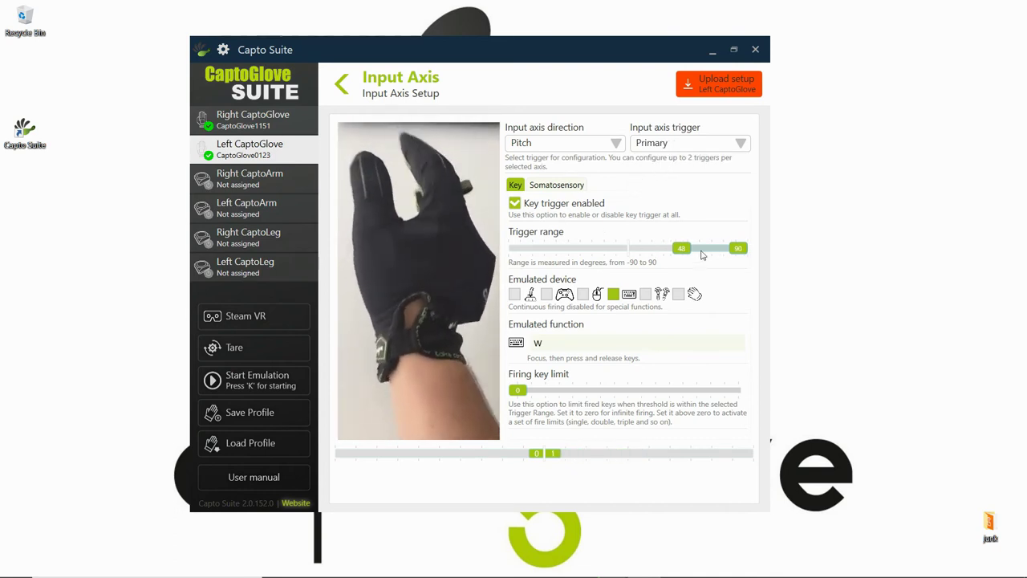
left_click_drag(701, 254, 564, 254)
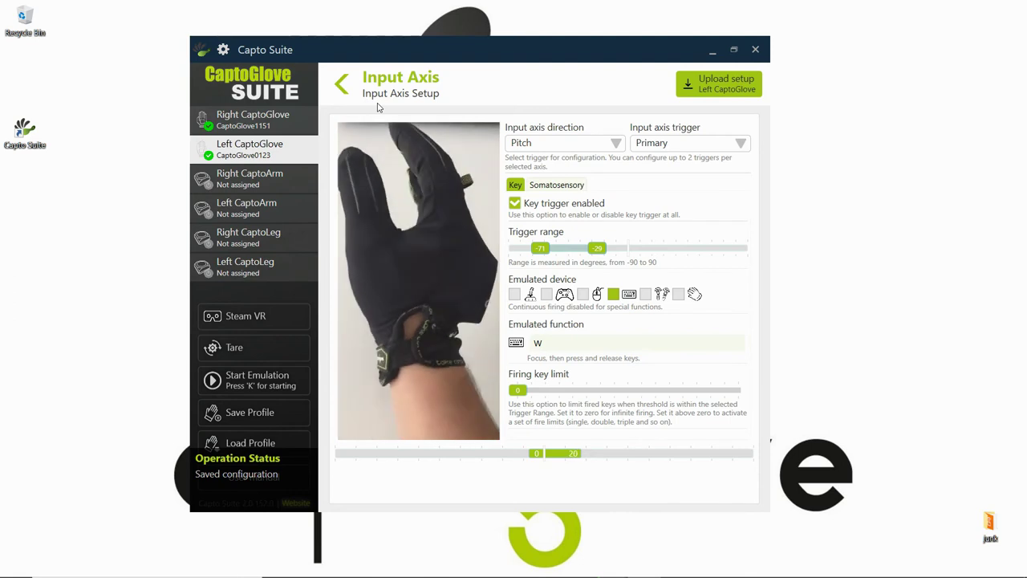
Leave the input axis setup and return to the right CaptoGlove's overview.
left_click(337, 92)
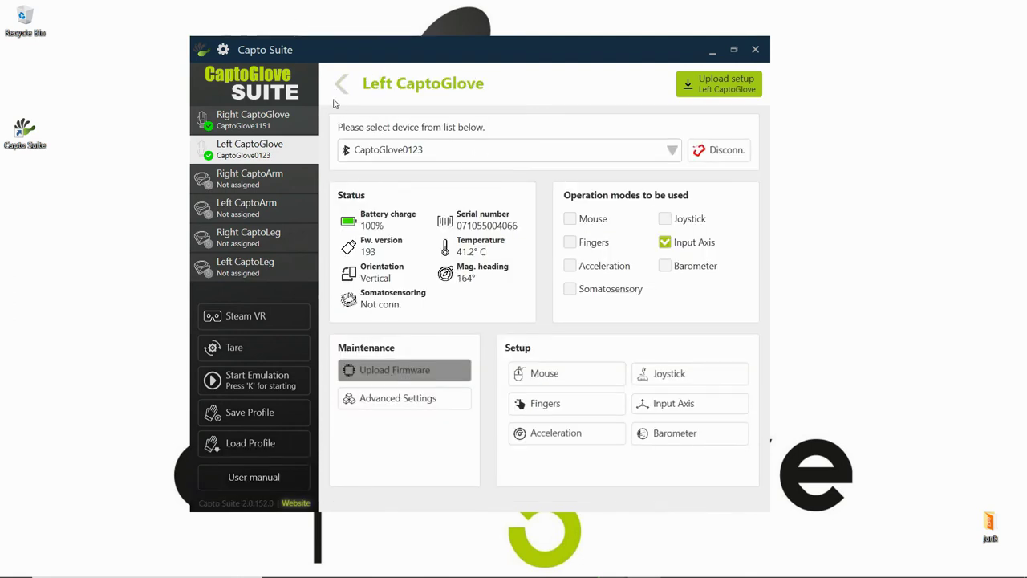
left_click(229, 113)
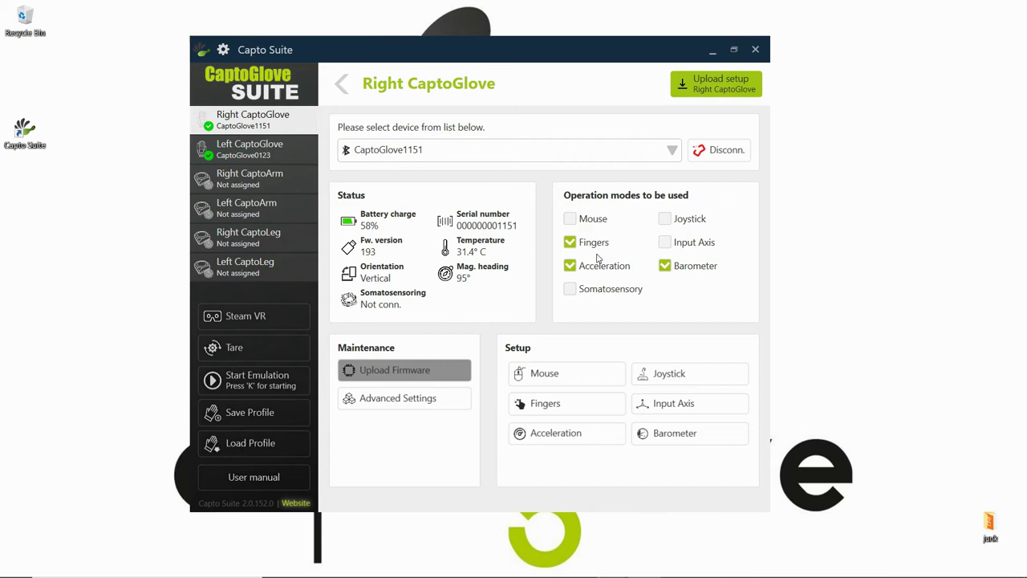
Switch to Call of Duty: Modern Warfare and test moving the character backward, left, right and forward near the shoot house door.
mouse_move(742, 571)
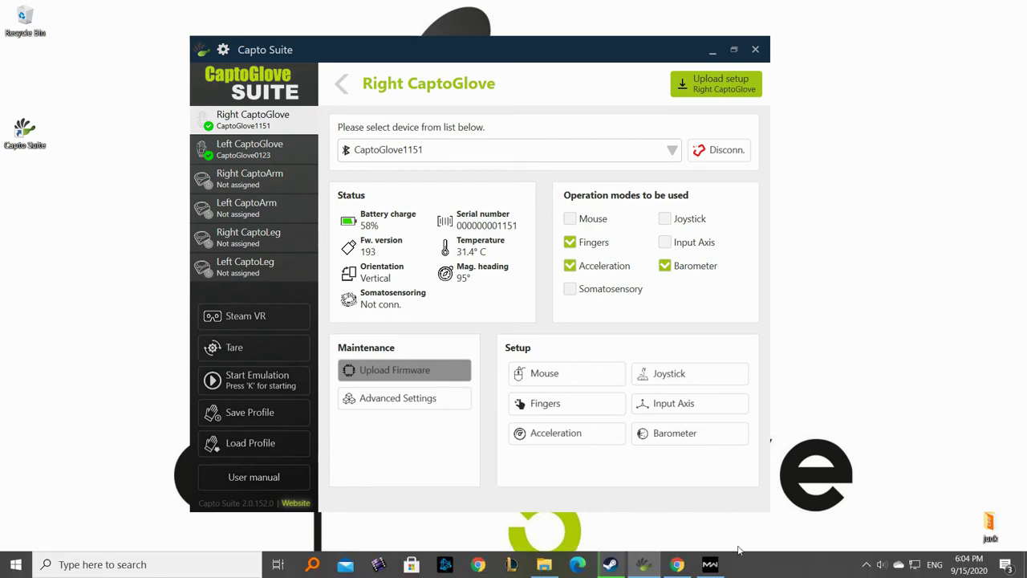
left_click(710, 564)
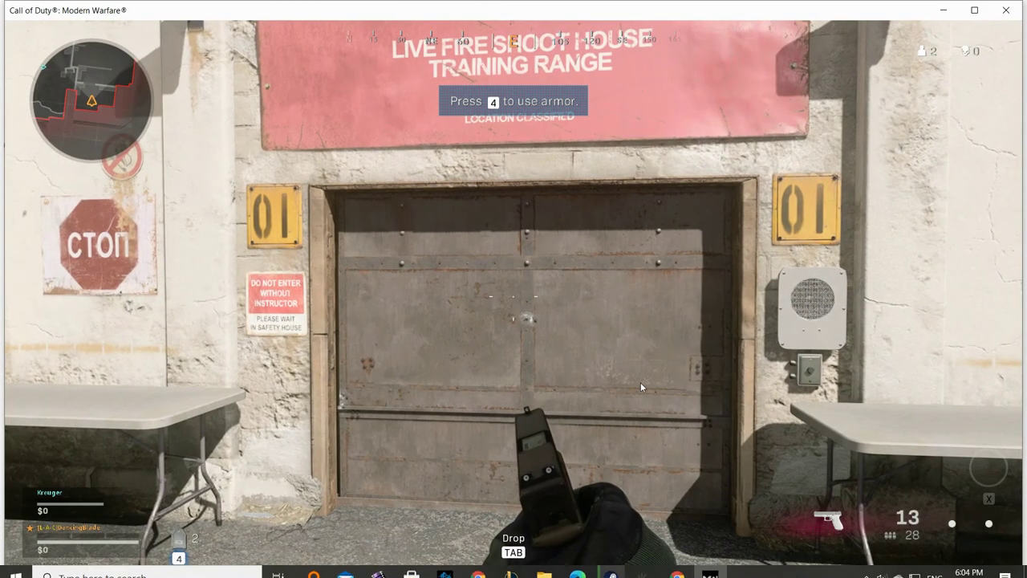
key("s")
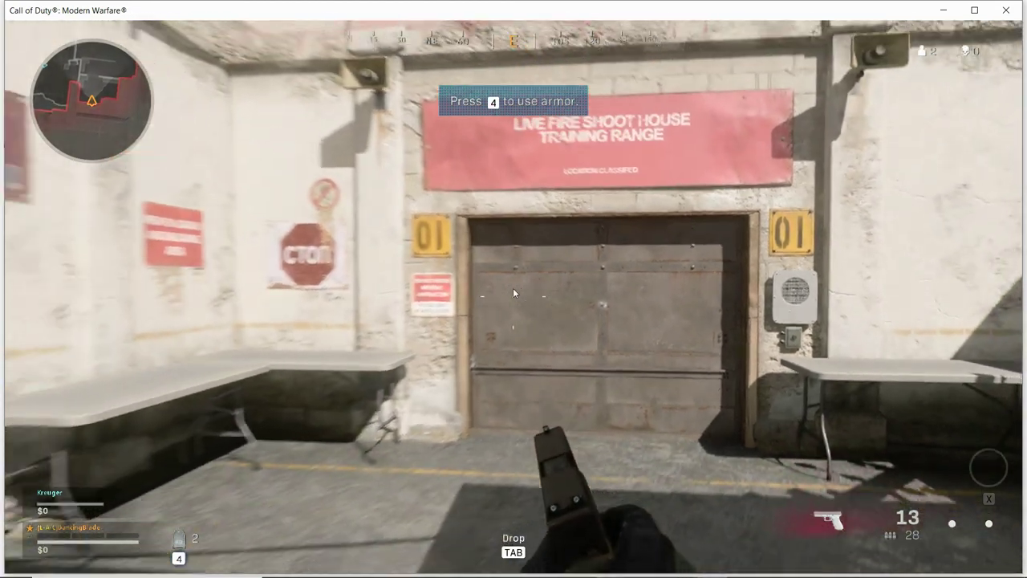
key("a")
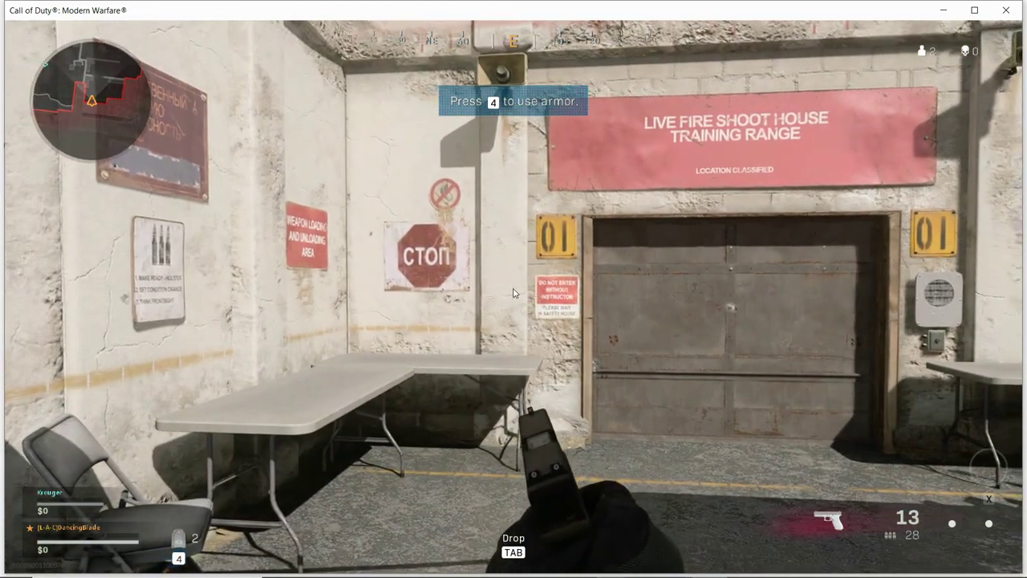
key("d")
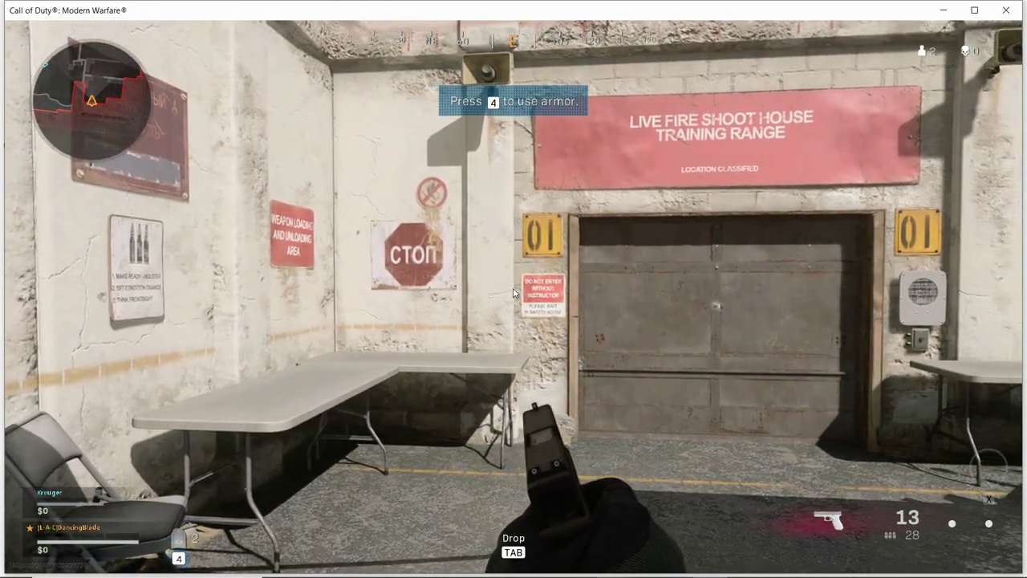
key("w")
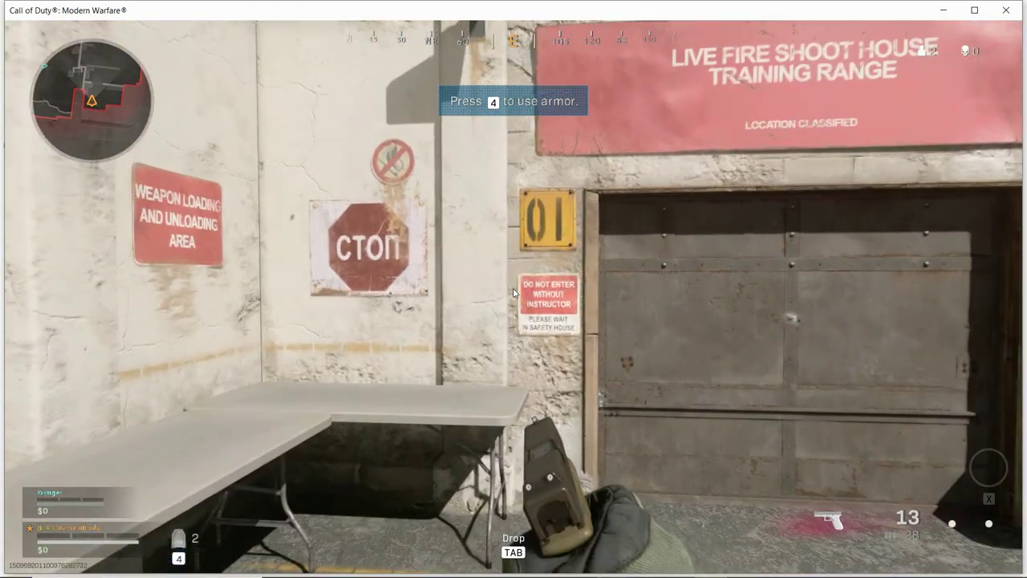
key("w")
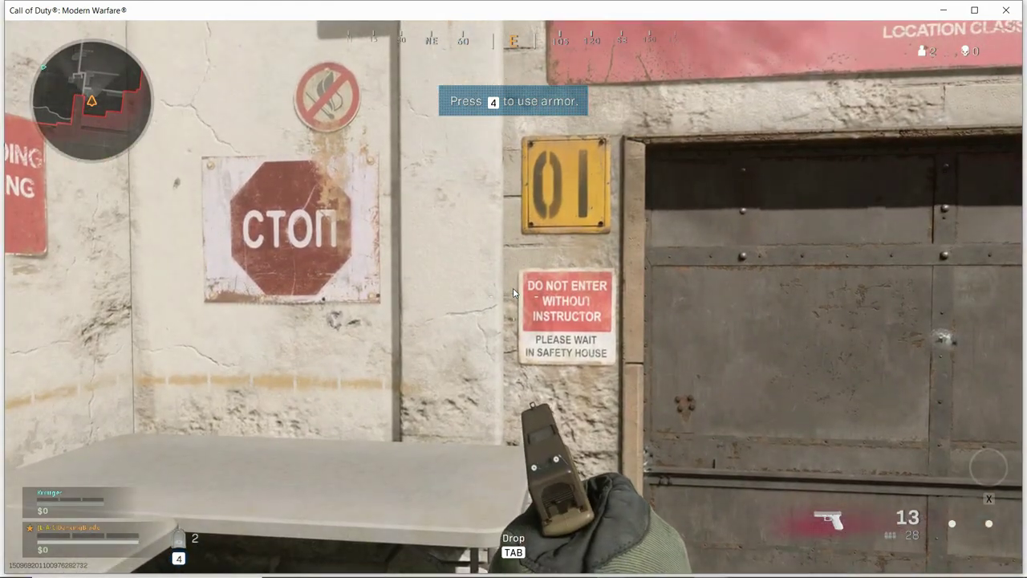
key("s")
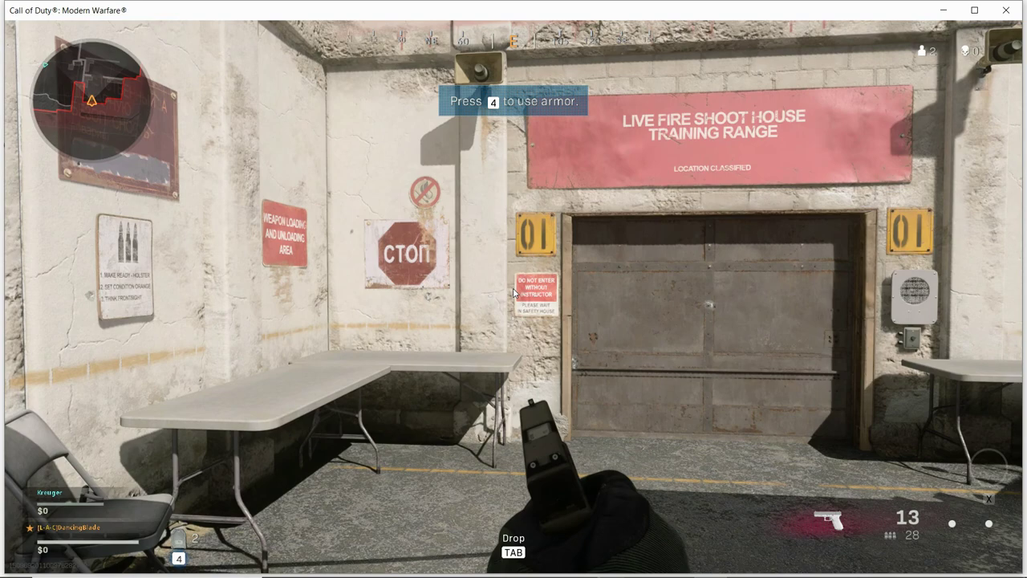
Test the firing gesture by shooting the pistol twice at the wall beside the door.
mouse_move(513, 293)
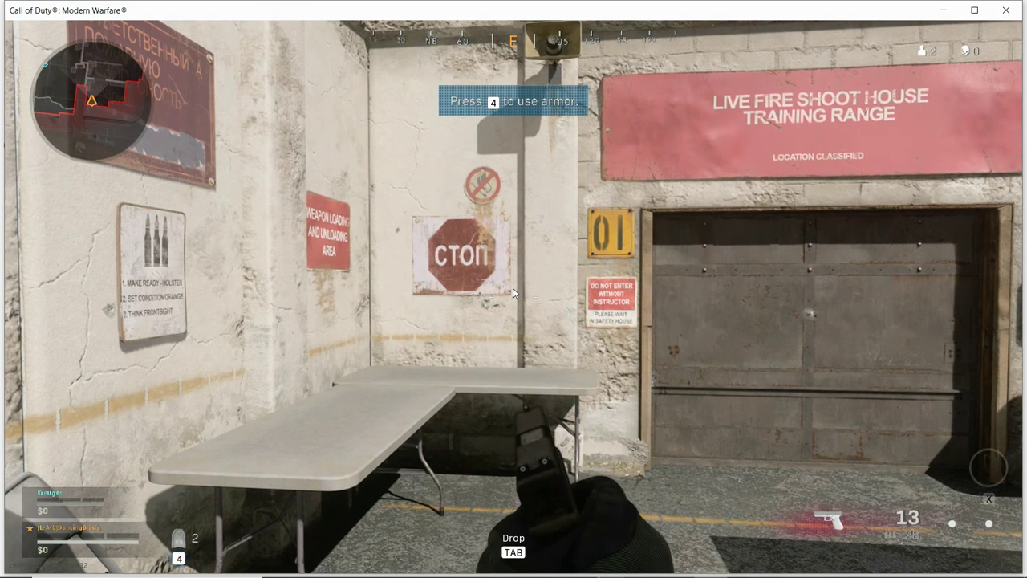
left_click(514, 293)
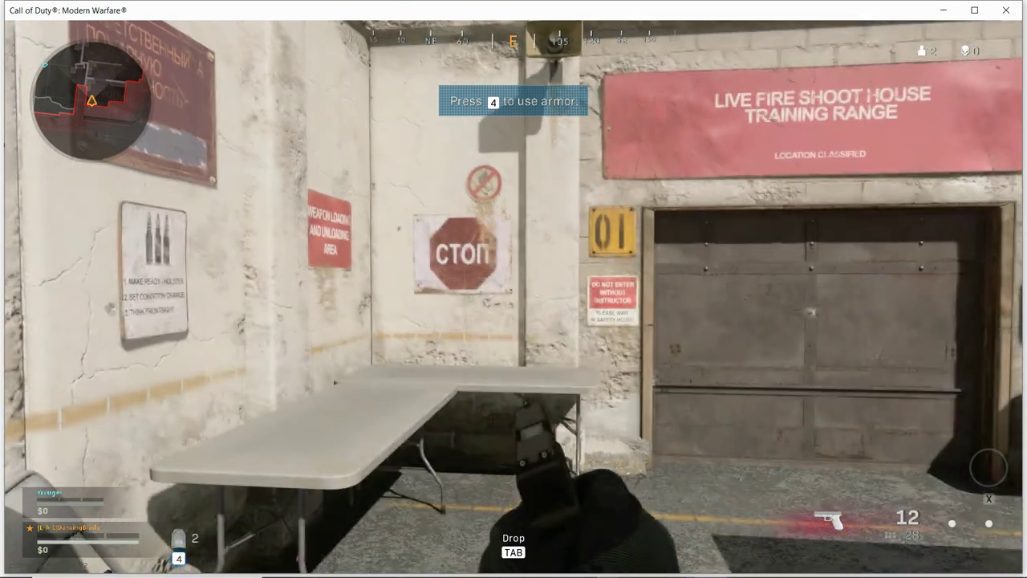
left_click(514, 293)
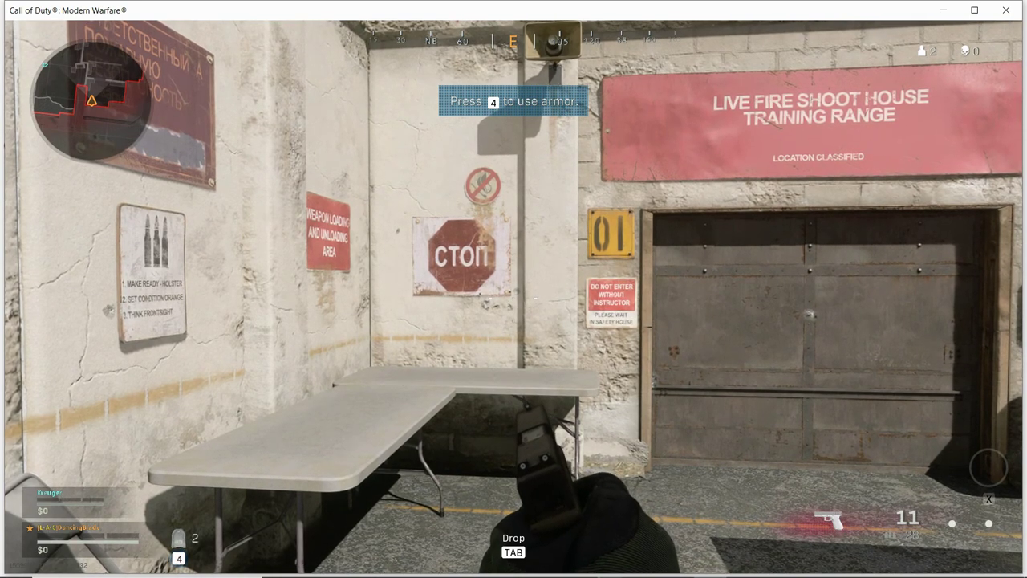
Move the character right to face the shoot house door and test raising and lowering the pistol's sights repeatedly.
key("d")
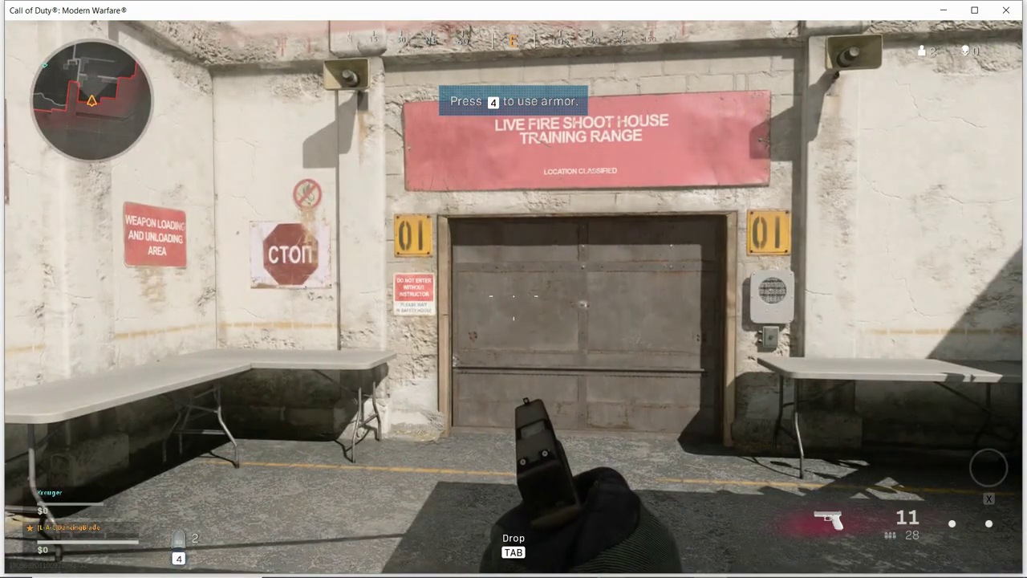
key("w")
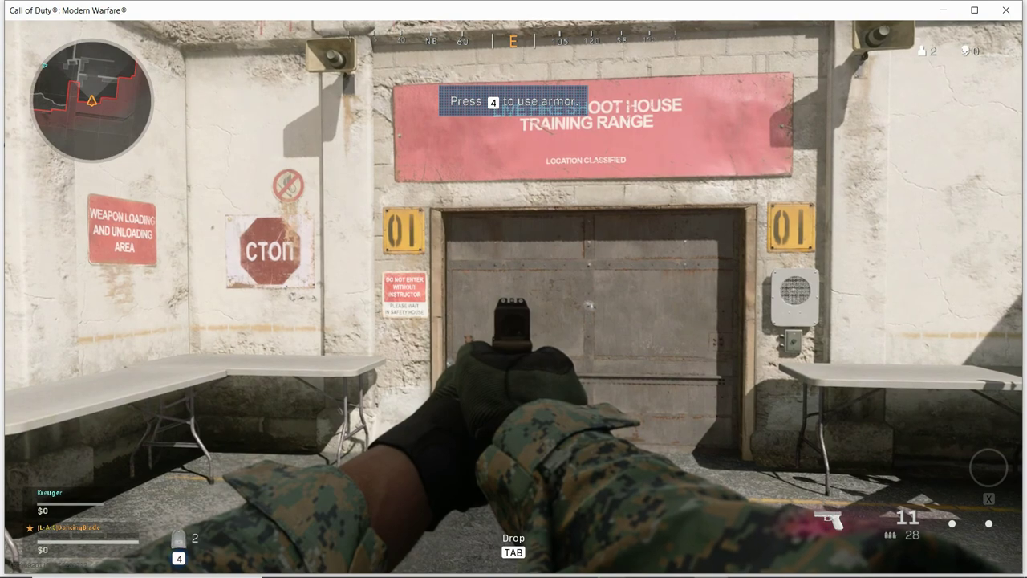
key("s")
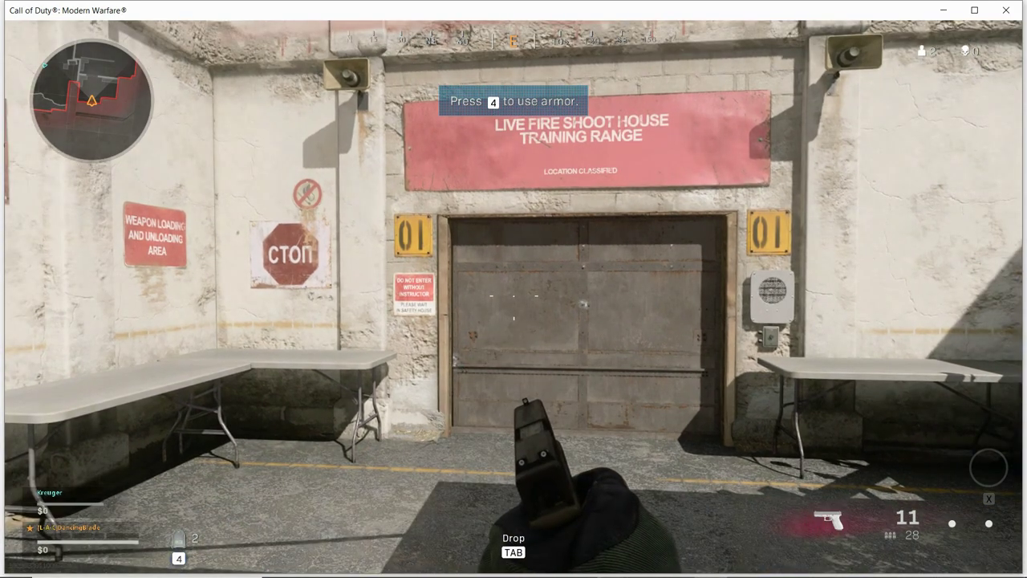
key("w")
key("s")
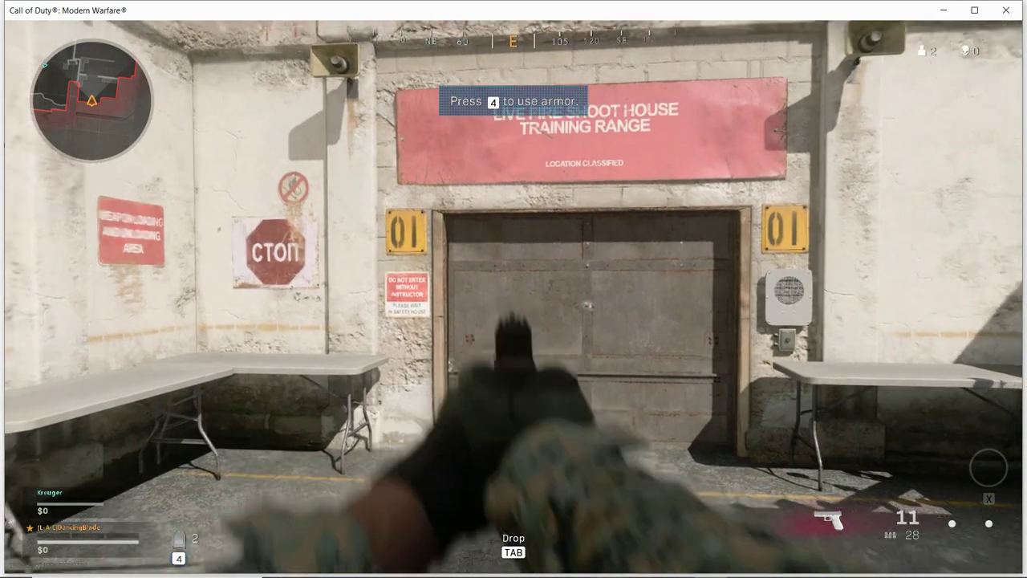
key("w")
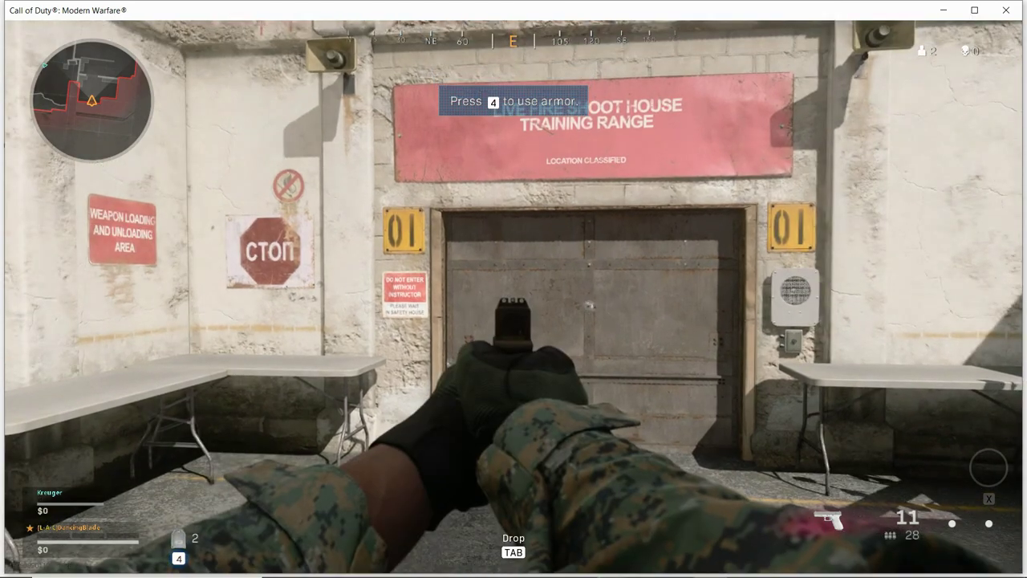
key("s")
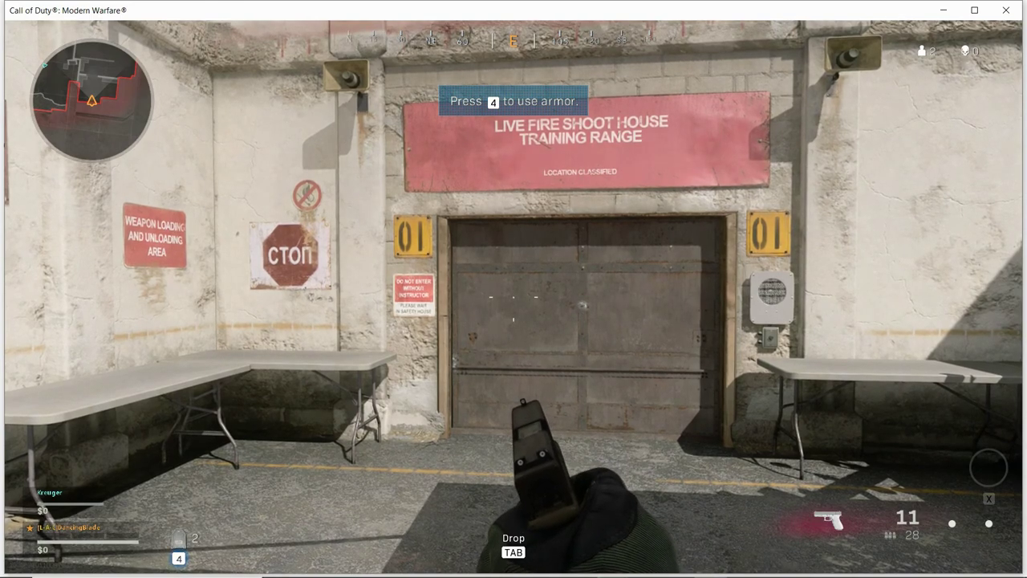
Test reloading the pistol and firing two shots at the shoot house door, repeating the sequence.
key("r")
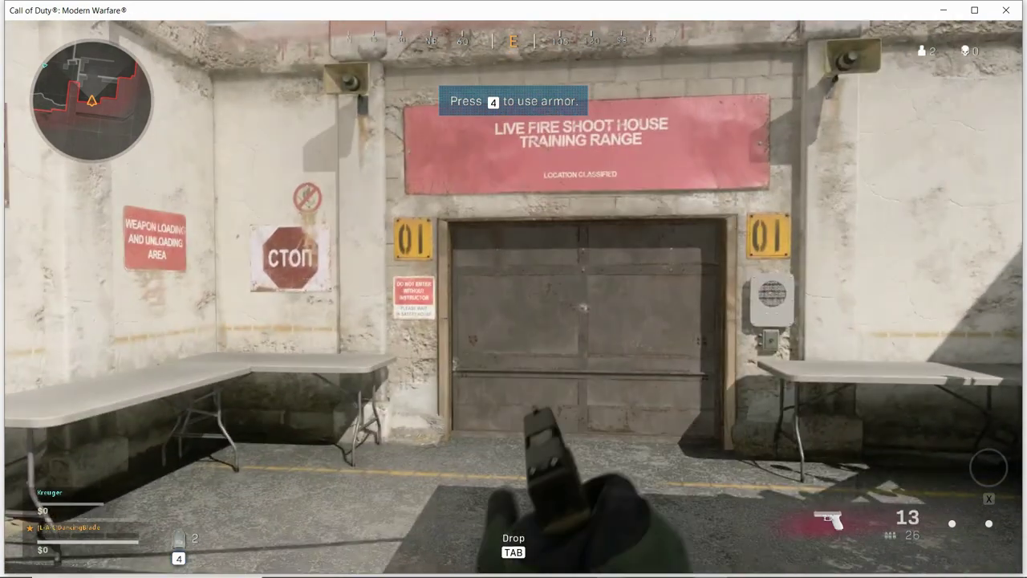
left_click(513, 300)
left_click(514, 301)
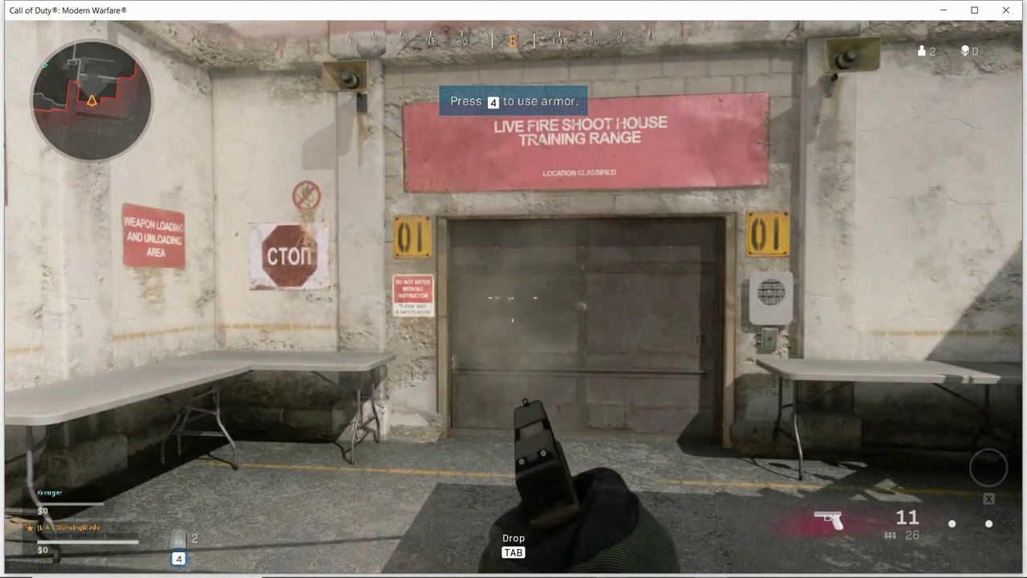
key("v")
key("r")
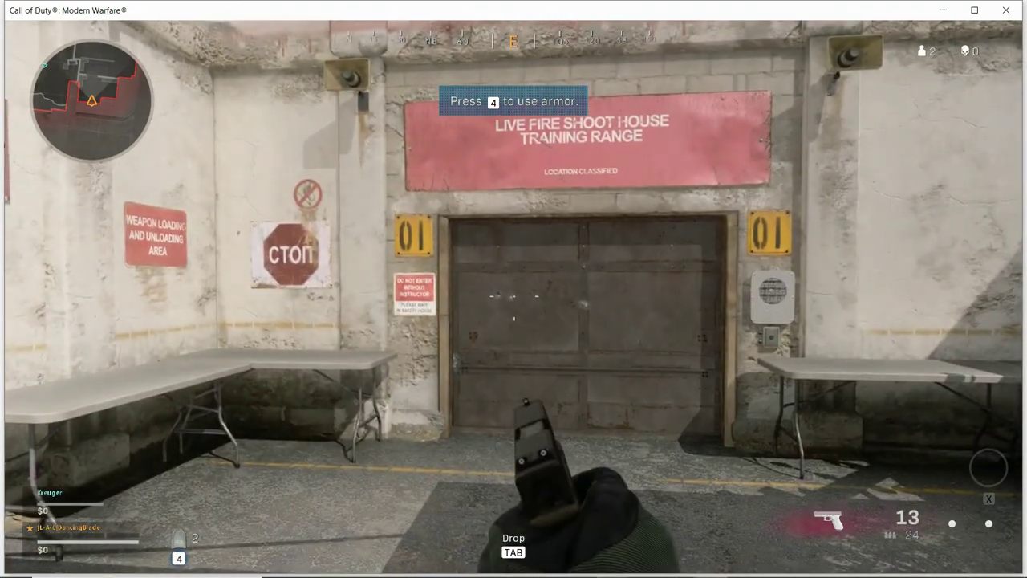
left_click(514, 301)
left_click(513, 301)
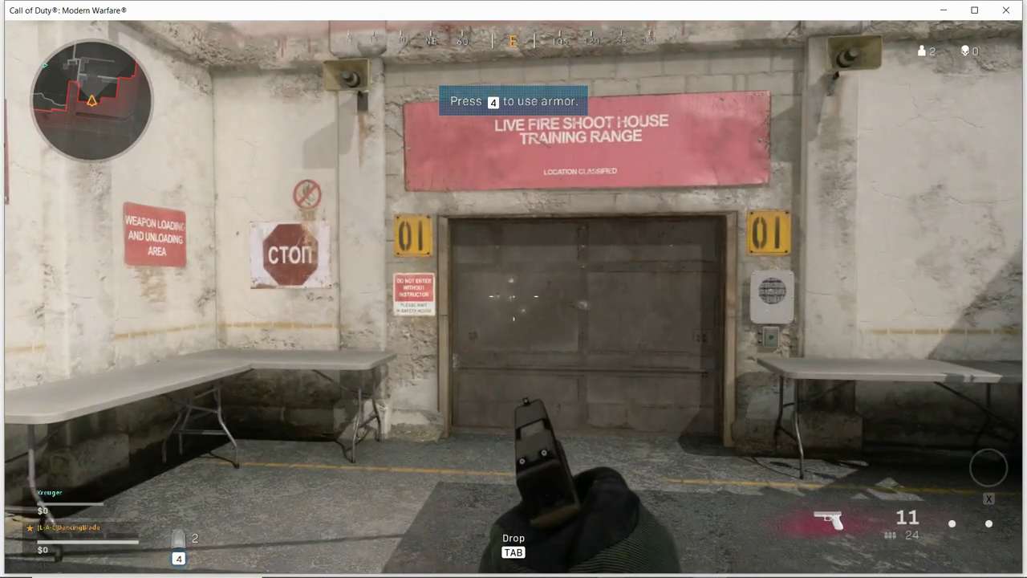
key("v")
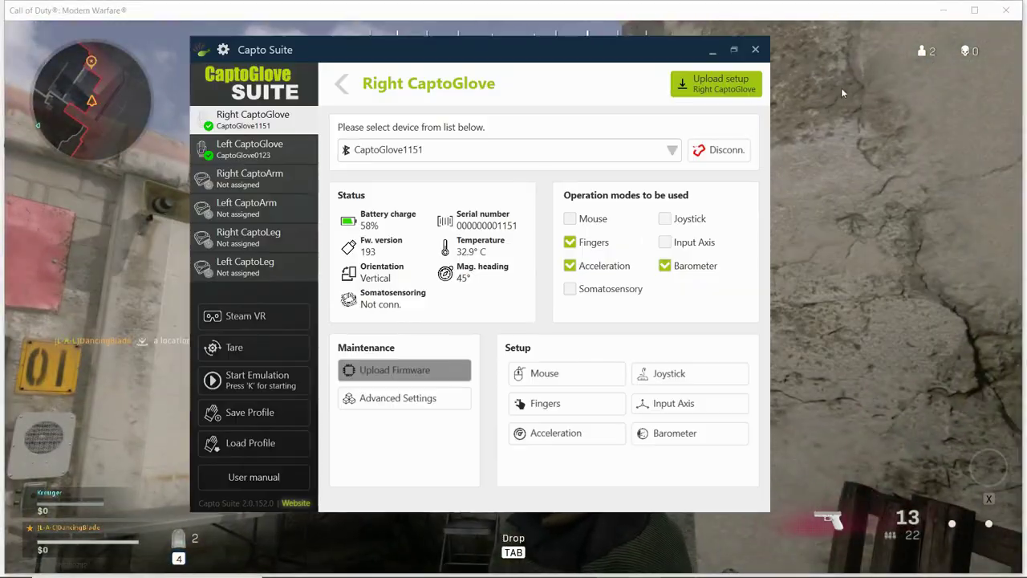
Minimize the game window to return to Capto Suite with the right CaptoGlove's overview.
left_click(947, 14)
left_click(947, 13)
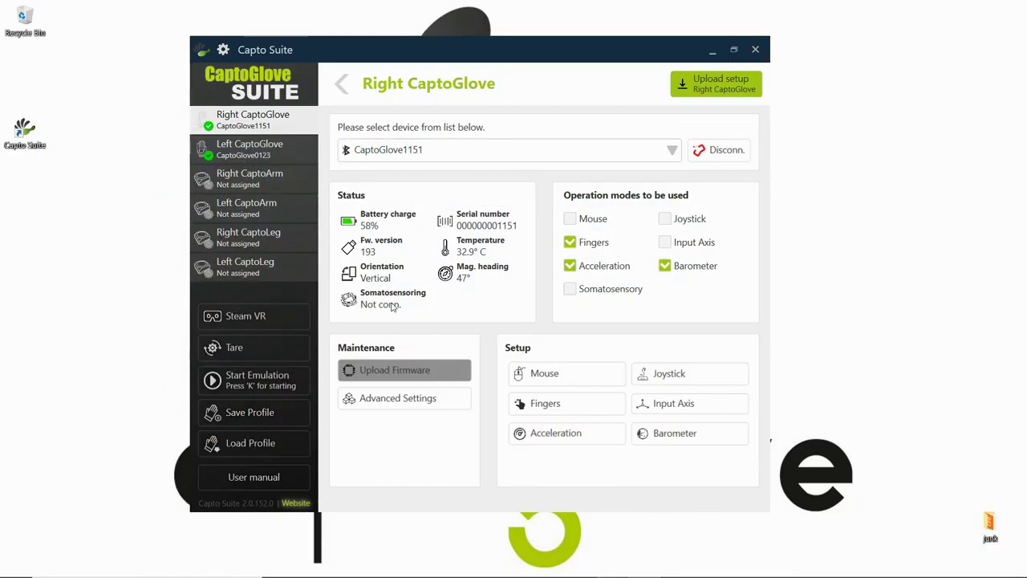